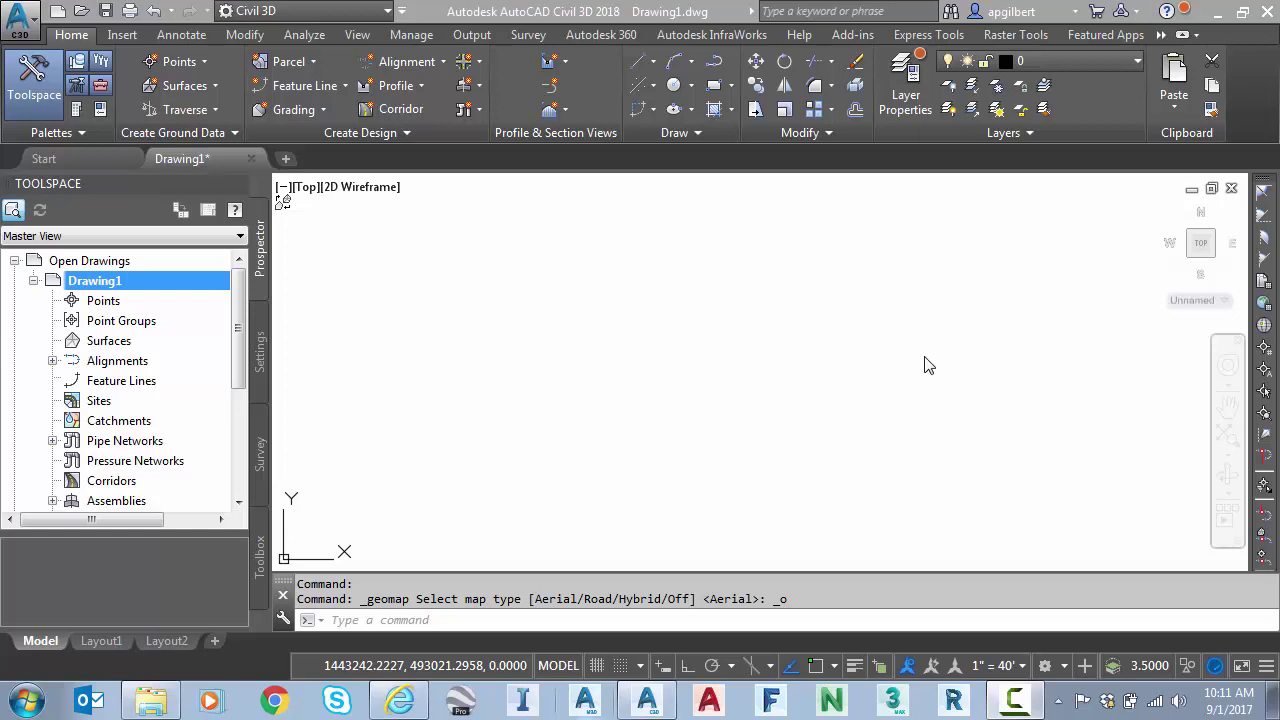
Step: Reveal the hidden ribbon tabs and show the Geolocation tab for Drawing1
click(1163, 36)
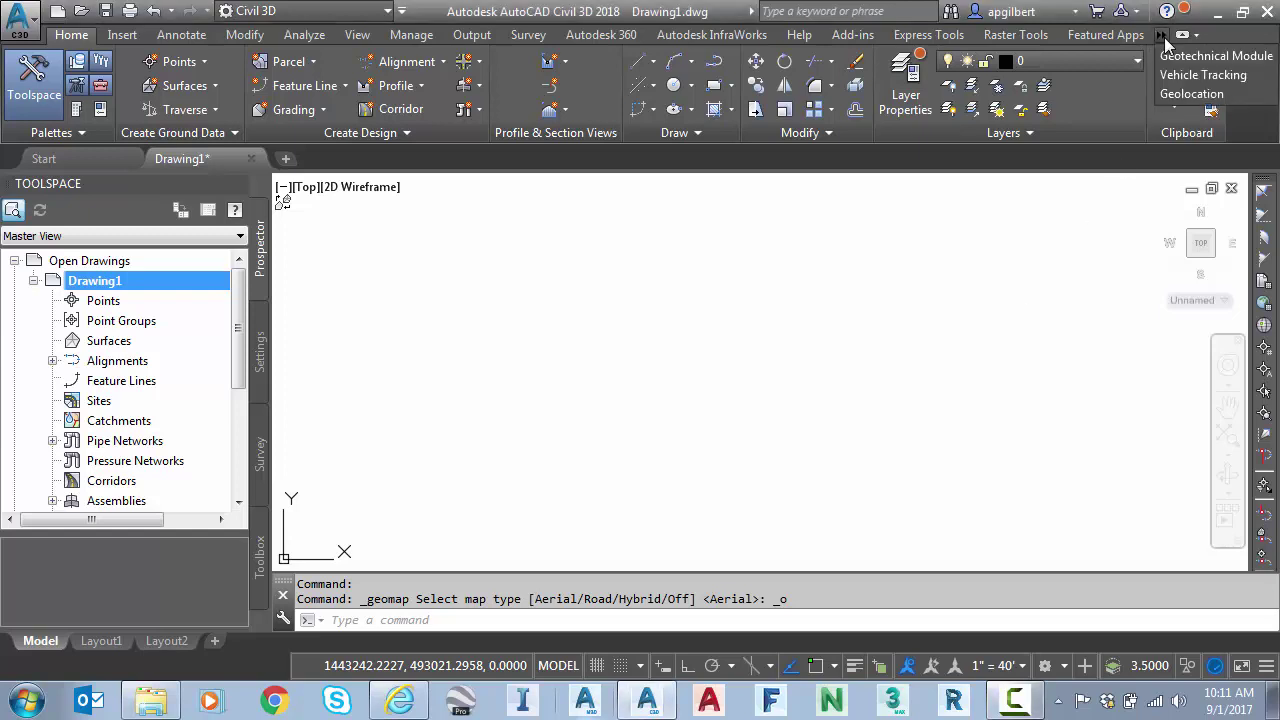
click(1190, 94)
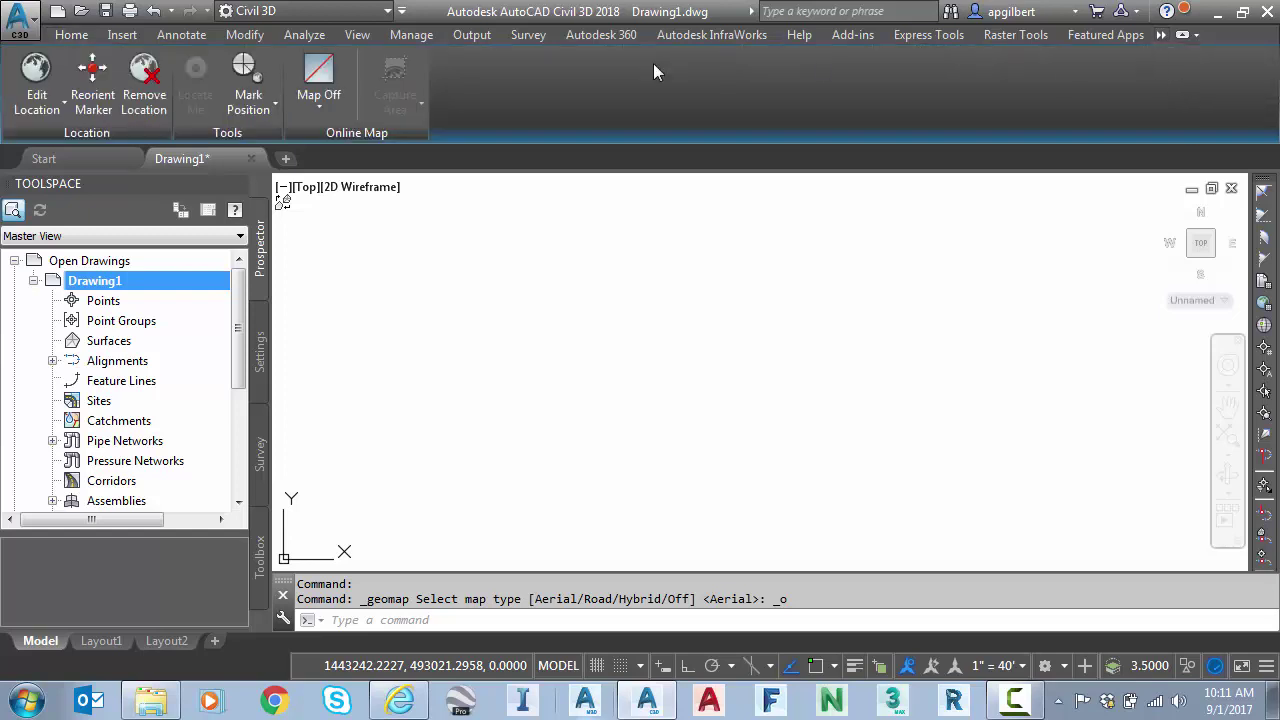
click(323, 111)
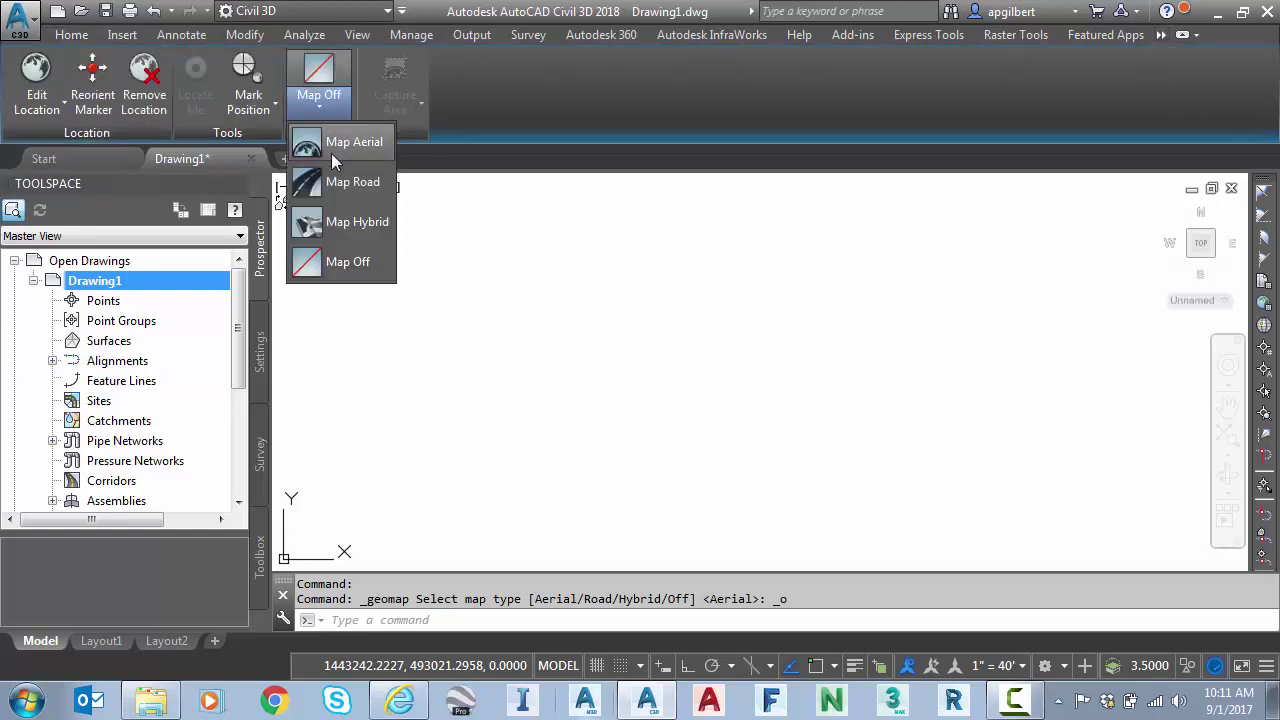
click(348, 145)
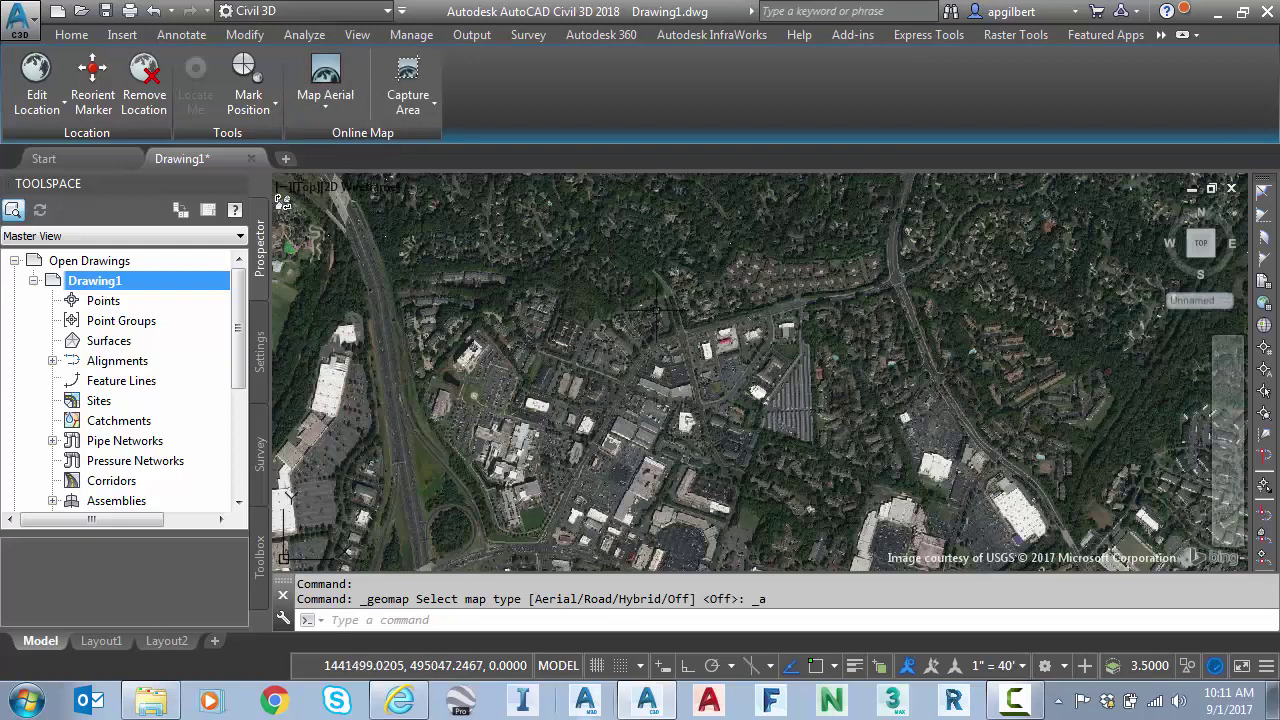
scroll(699, 406, up, 2)
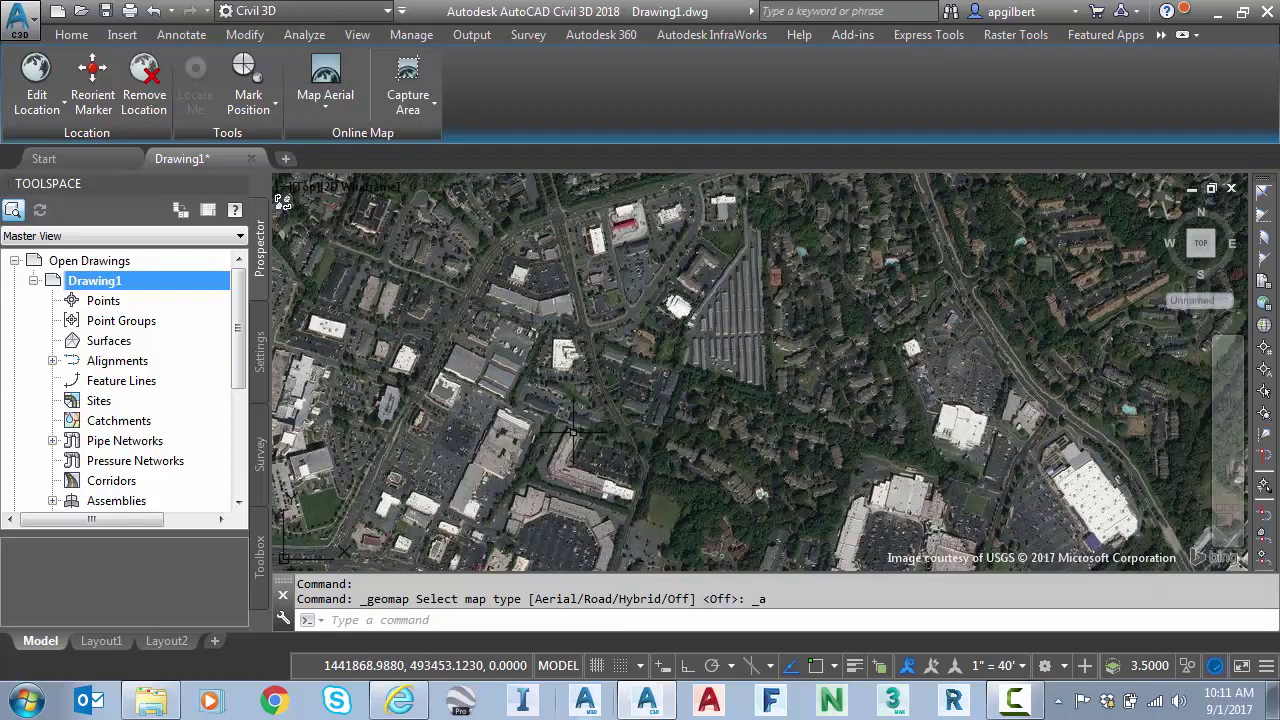
scroll(570, 432, up, 2)
scroll(410, 380, down, 2)
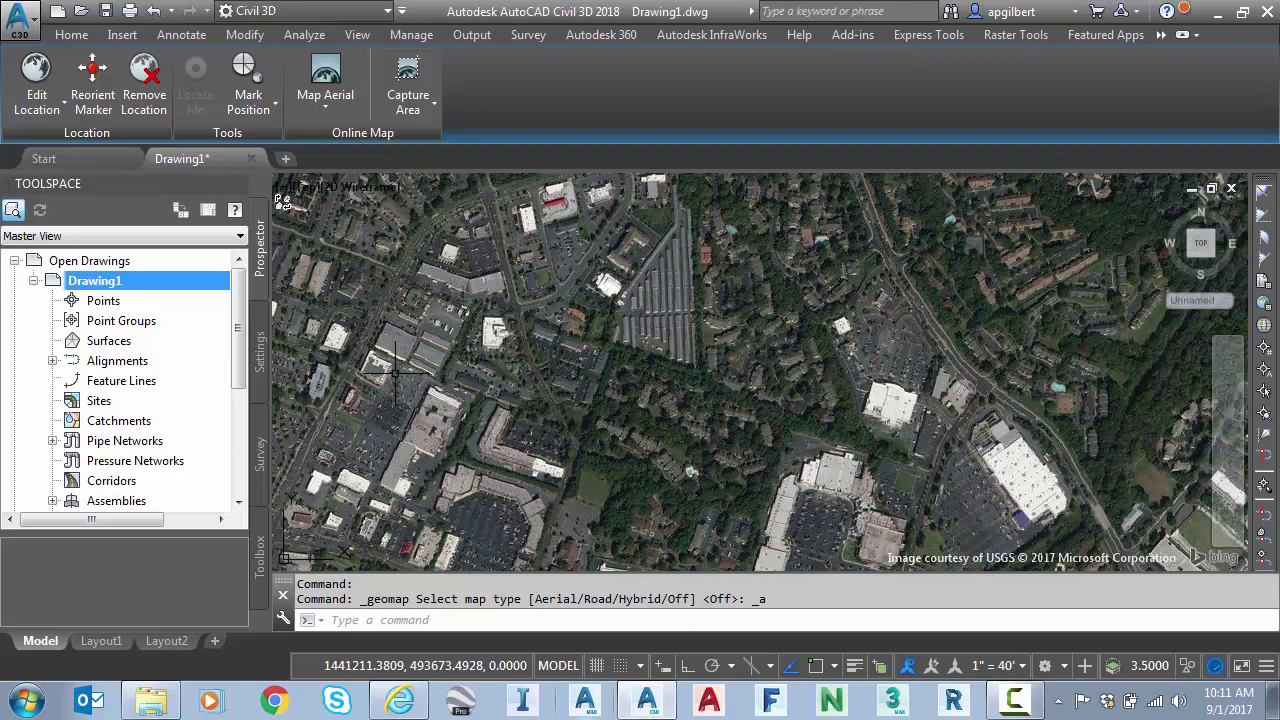
click(329, 101)
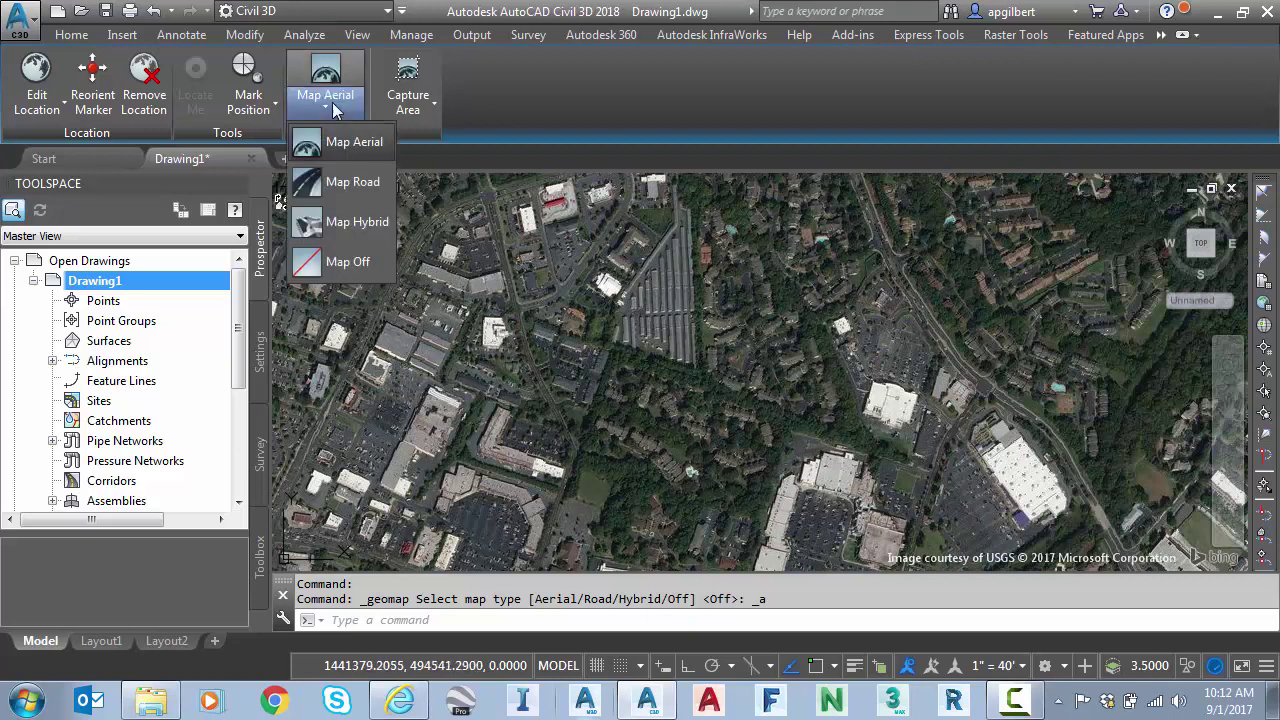
click(347, 263)
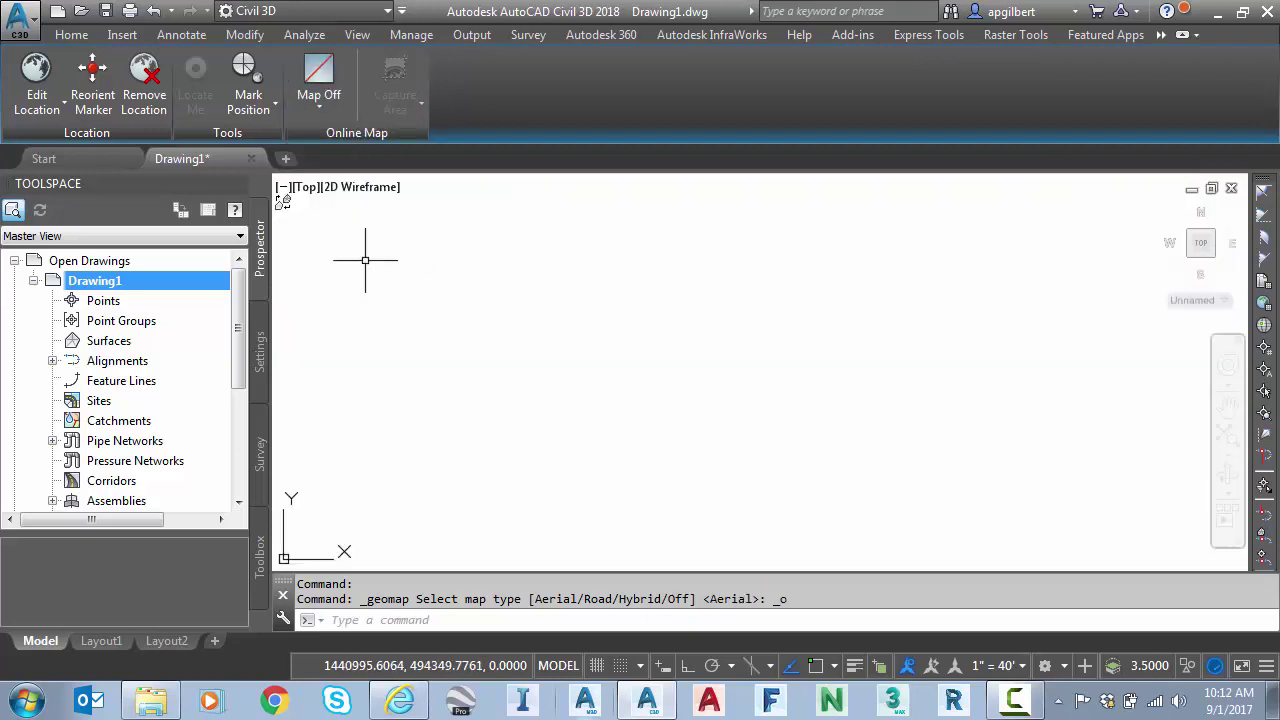
Step: Check that Drawing1 uses Feet units and NAD83 North Carolina State Planes, US Foot, then cancel
click(260, 330)
right_click(104, 262)
click(151, 276)
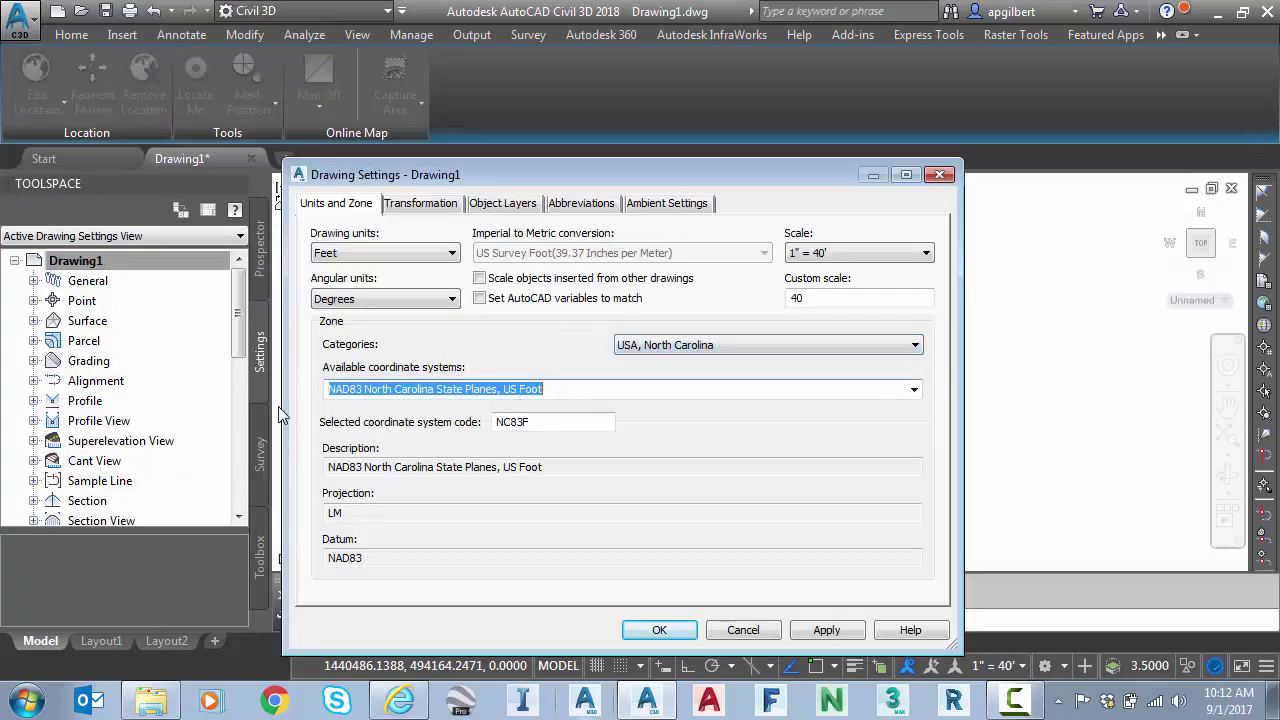
click(743, 630)
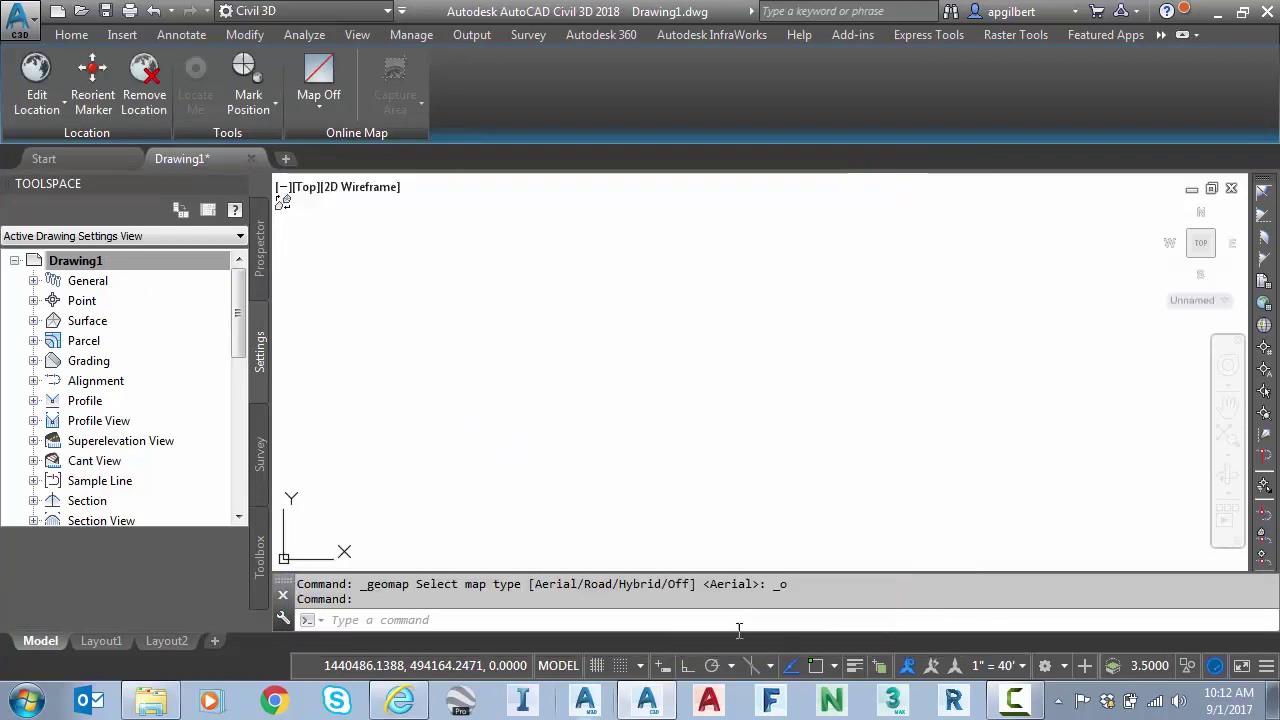
Step: In the browser, scroll the 'north carolina aerial imagery' results to the NCSU Libraries orthophotos entry
click(400, 700)
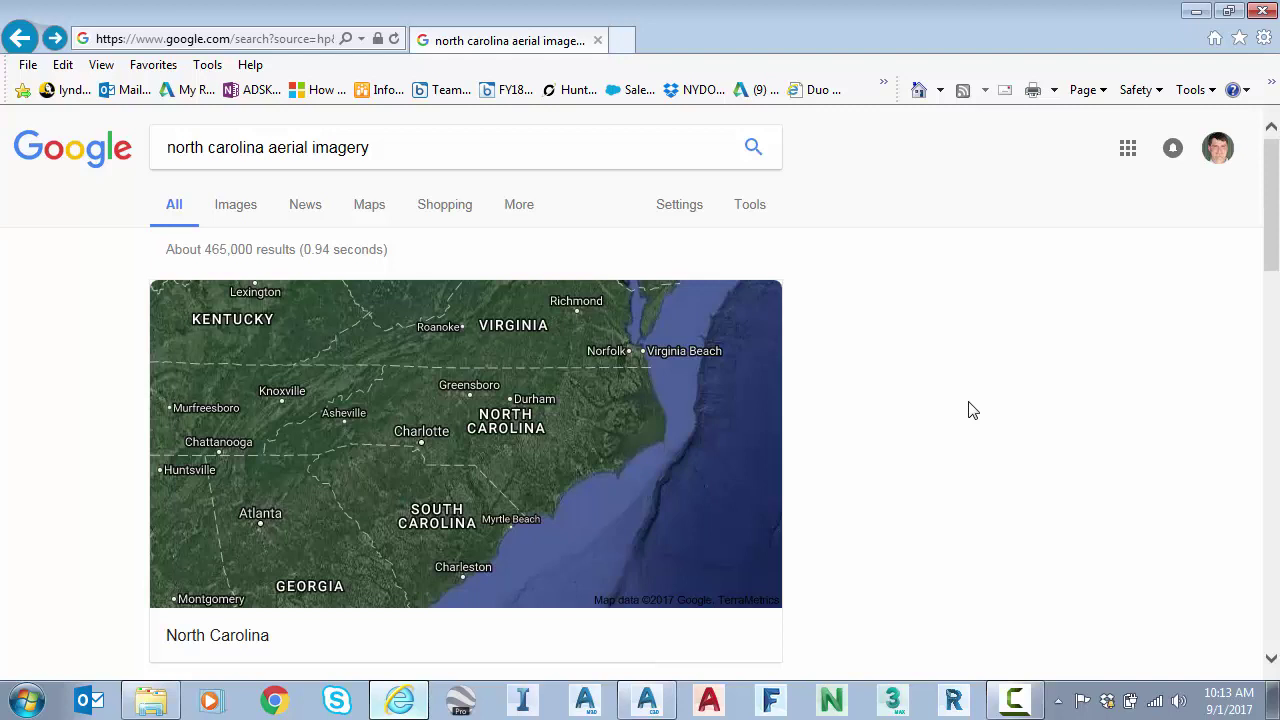
drag(372, 148, 166, 148)
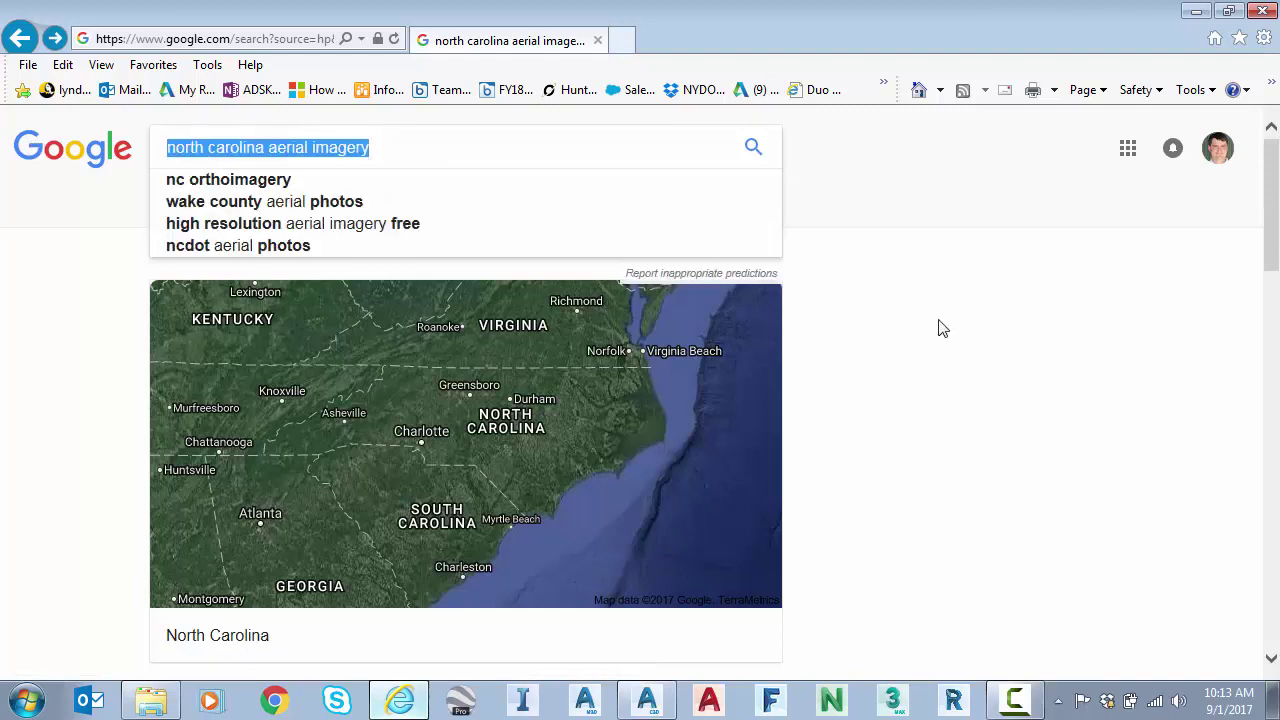
click(1012, 348)
scroll(1007, 347, down, 3)
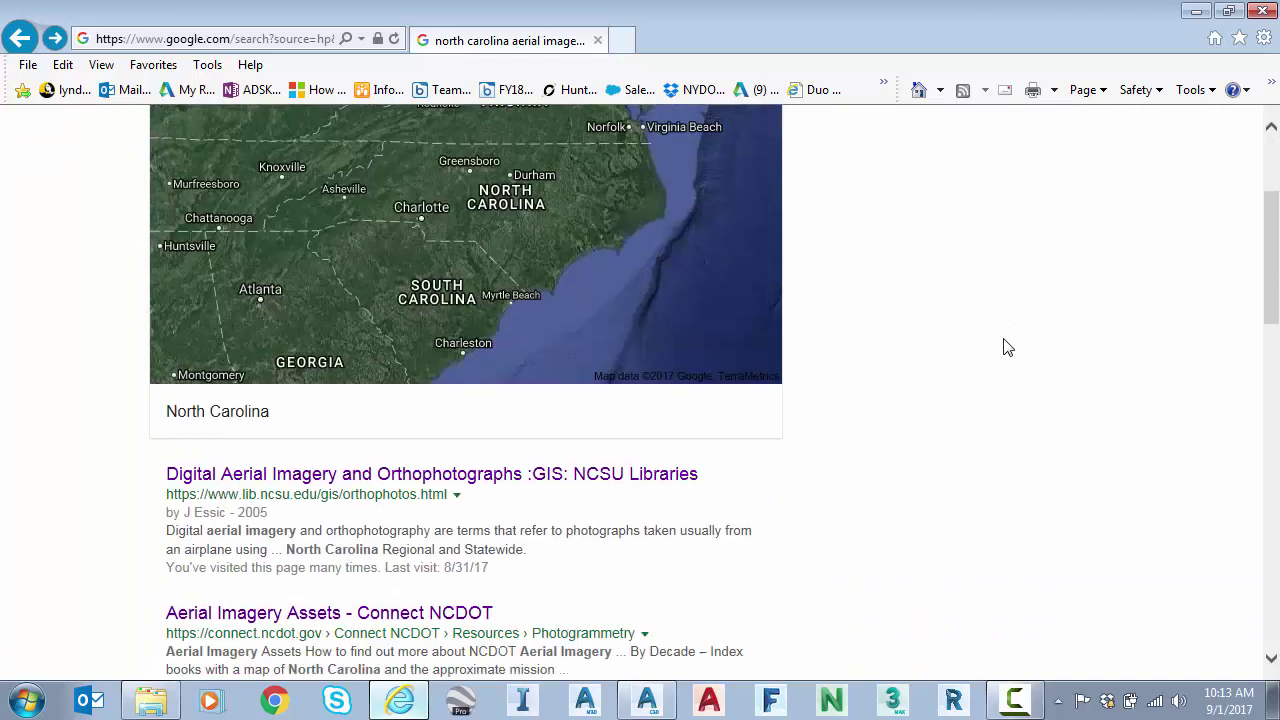
scroll(1007, 347, down, 1)
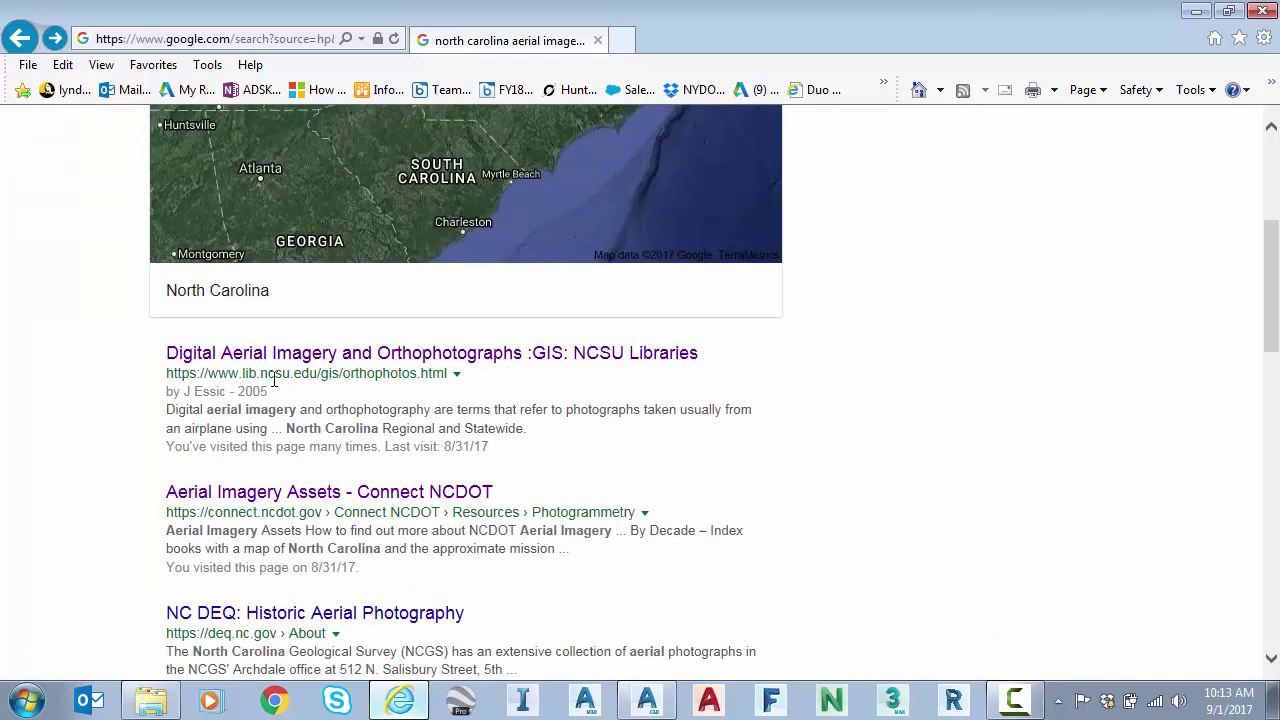
double_click(331, 373)
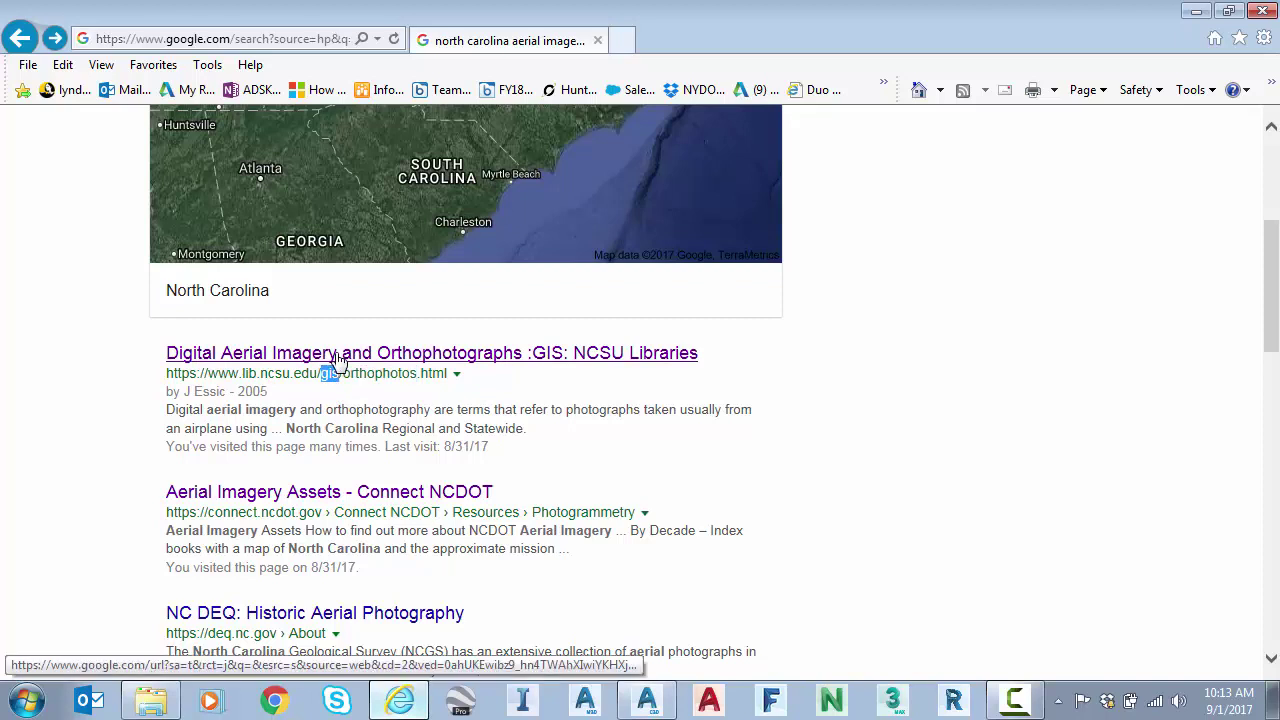
Step: Open the NCSU Libraries orthophotos page and follow its NC OneMap seamless download link
click(338, 355)
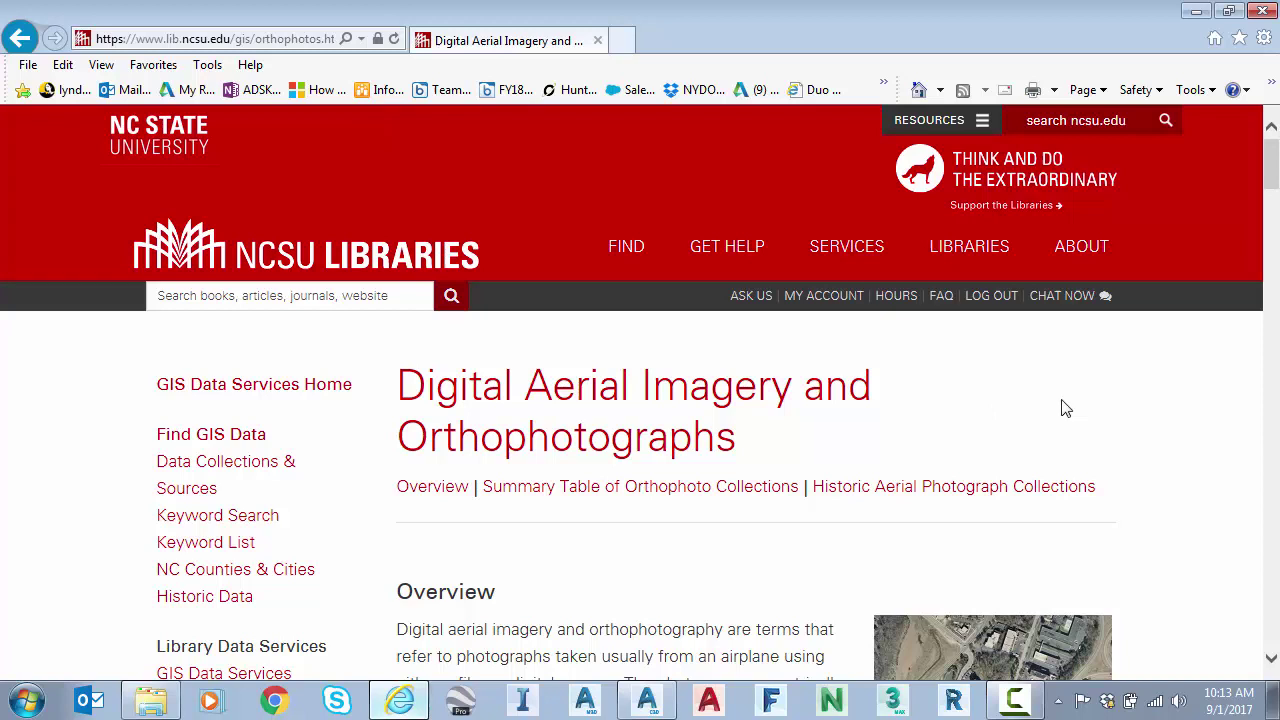
scroll(1034, 435, down, 5)
scroll(1034, 435, down, 5)
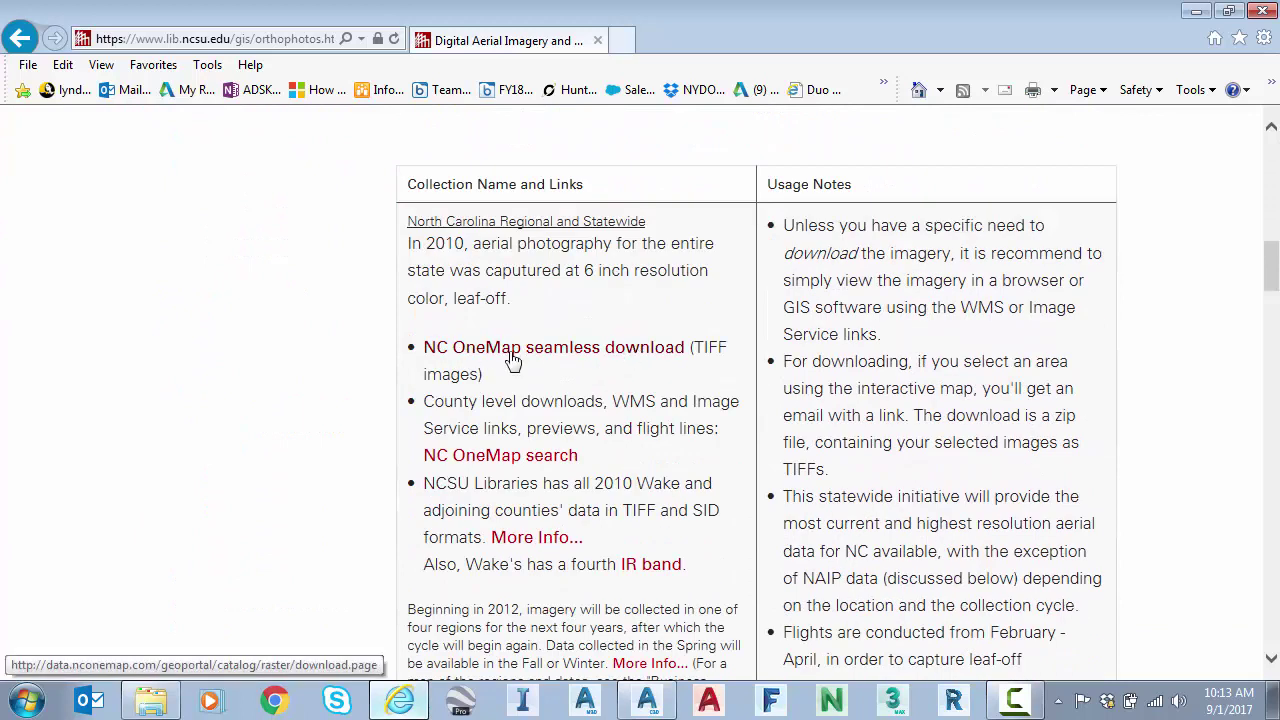
click(580, 358)
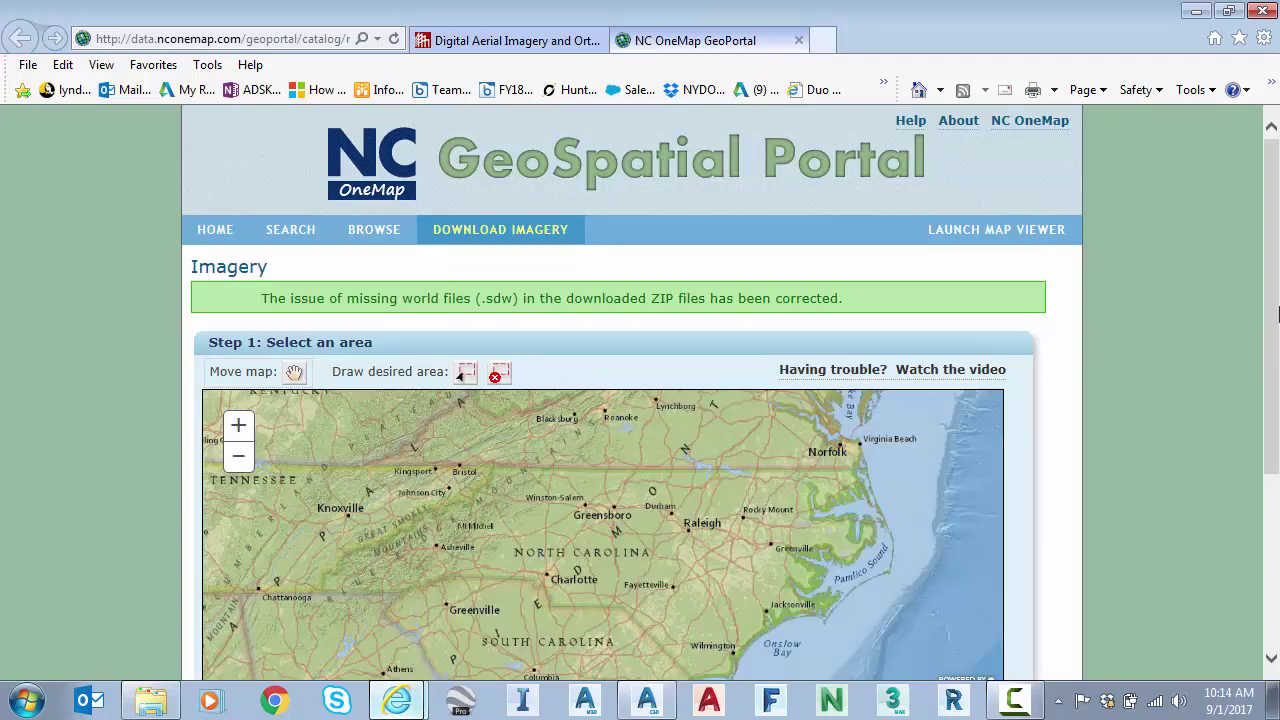
Step: Zoom the map to the NC/SC state line near I-77 and draw a rectangular download area
scroll(1194, 363, down, 2)
scroll(547, 513, down, 4)
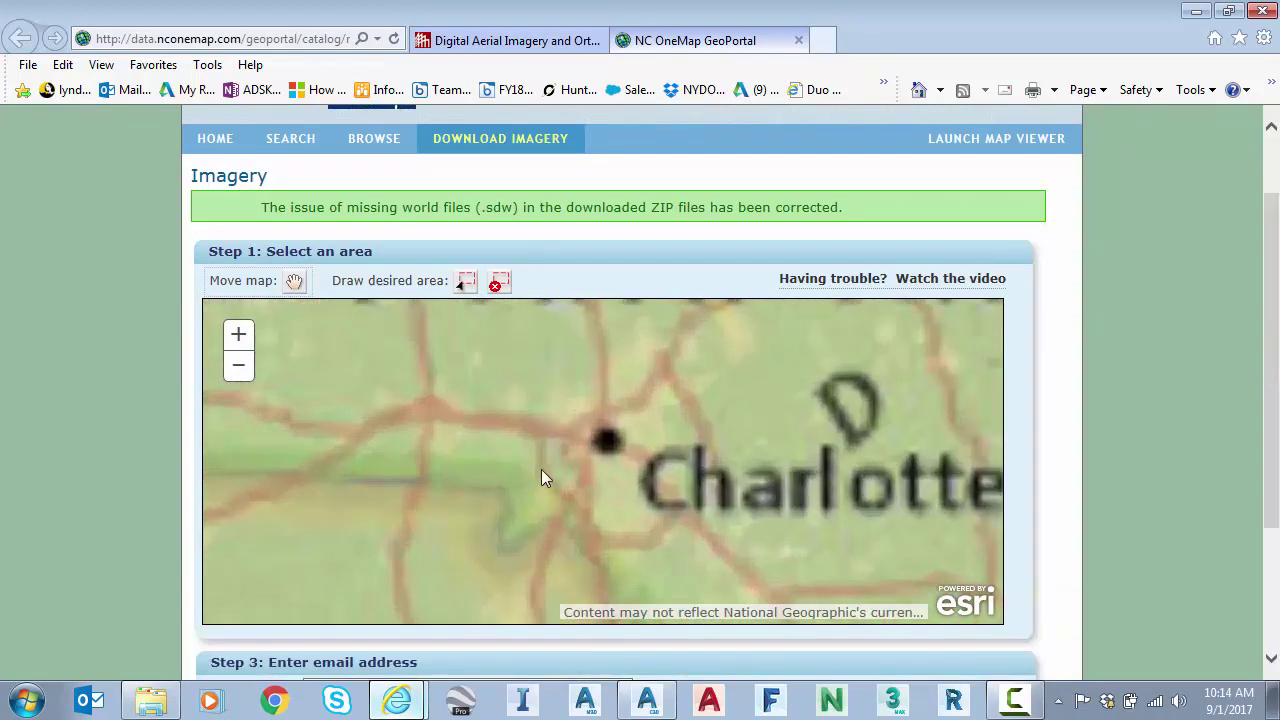
scroll(600, 477, up, 1)
drag(600, 477, 590, 328)
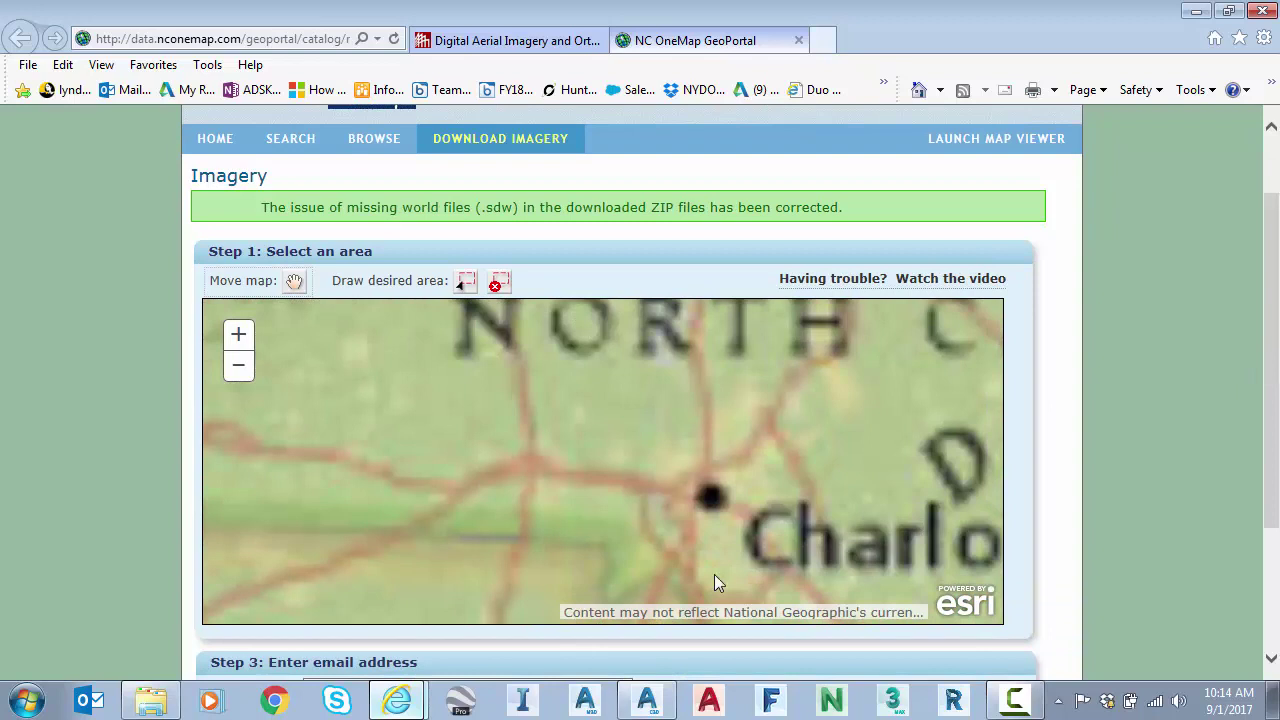
scroll(606, 380, down, 2)
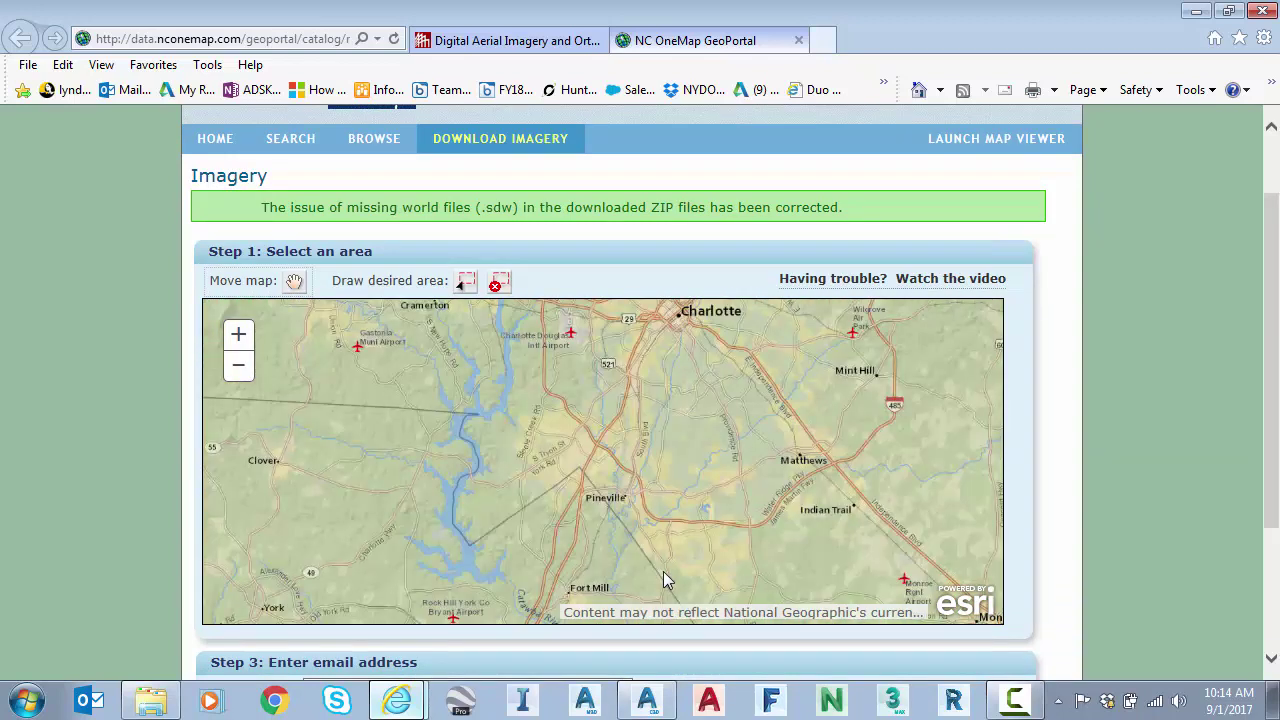
scroll(590, 460, down, 2)
scroll(559, 508, down, 3)
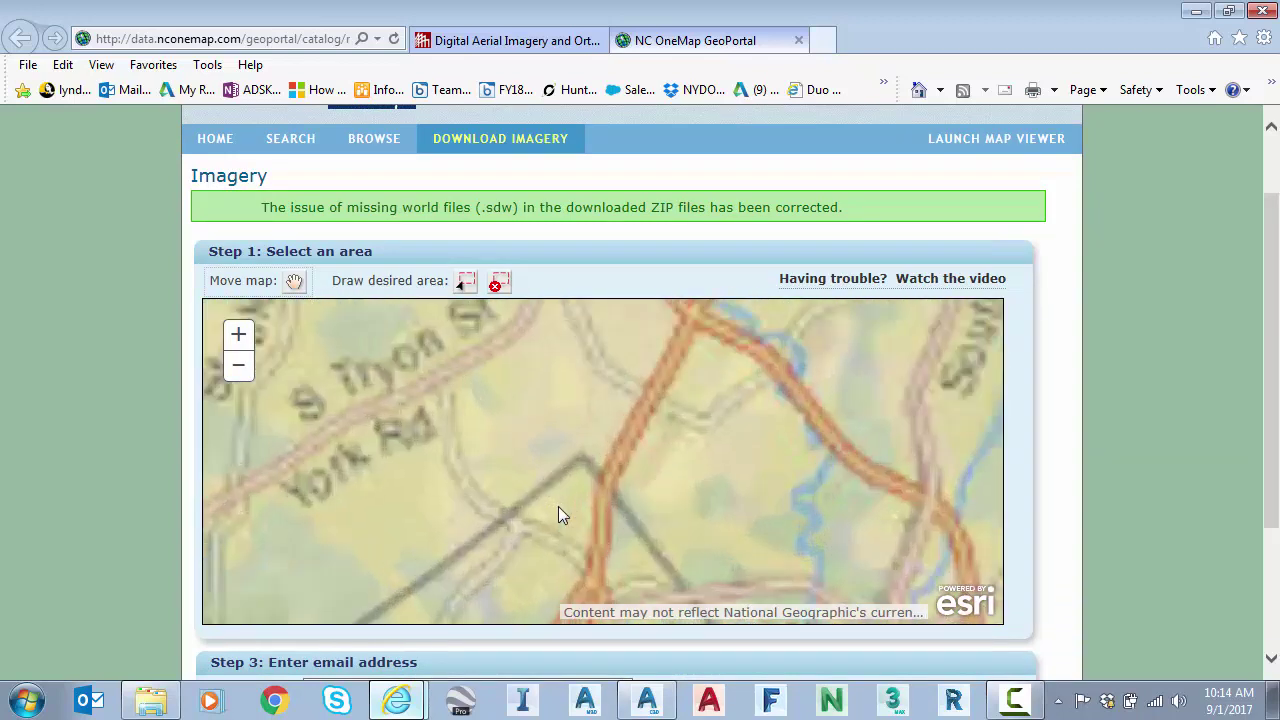
scroll(558, 491, up, 1)
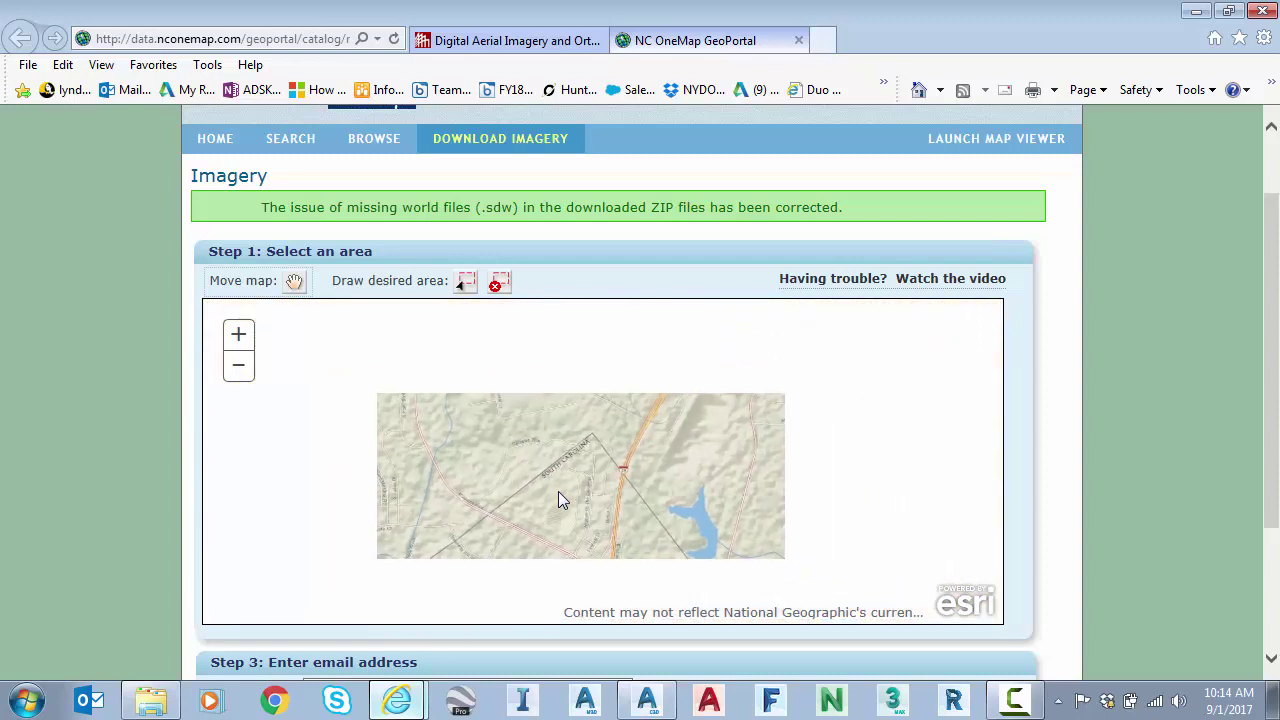
click(466, 283)
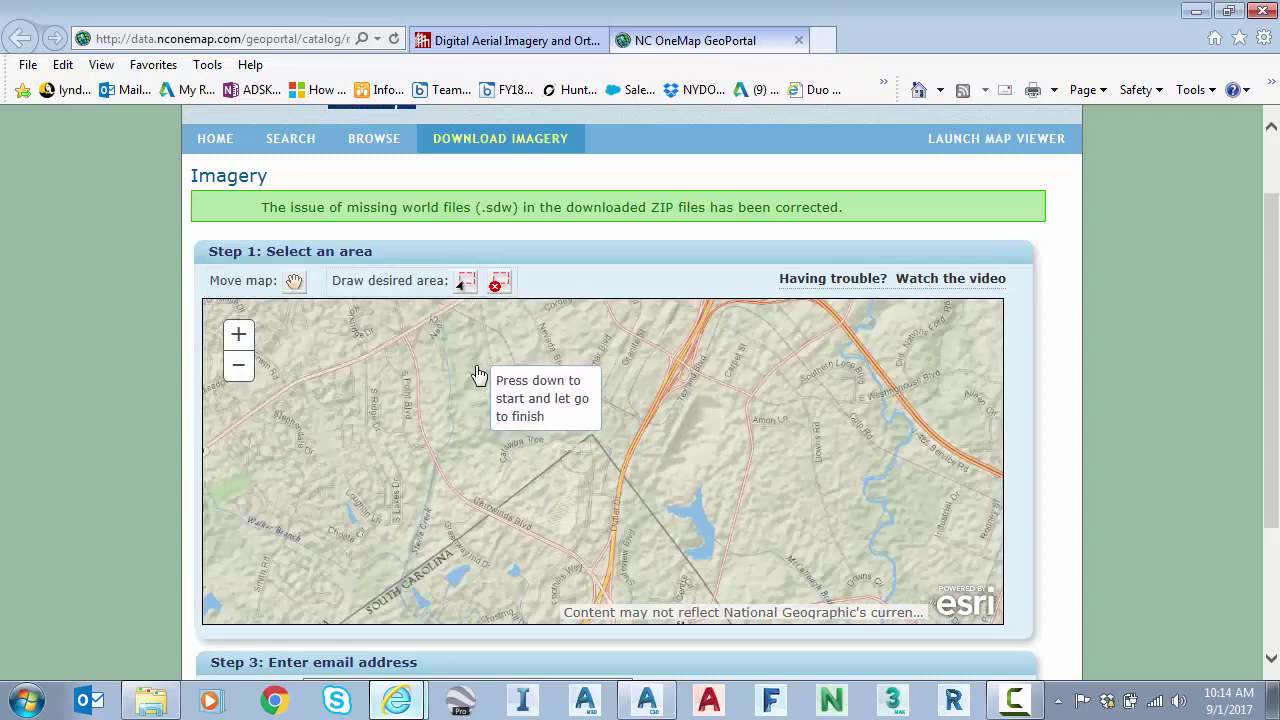
mouse_move(483, 375)
mouse_down()
mouse_move(689, 509)
mouse_move(666, 551)
mouse_move(680, 549)
mouse_up()
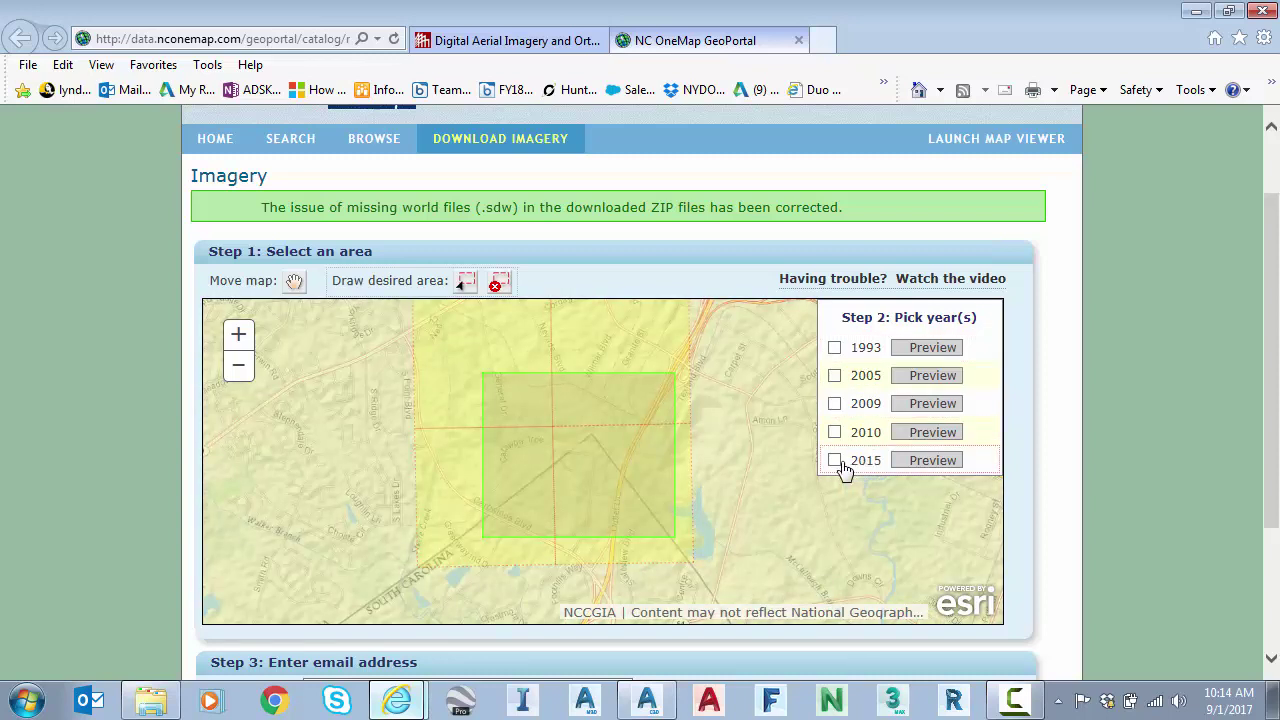
Step: Select the 2015 imagery year and preview its coverage for the marked area
click(837, 464)
click(912, 464)
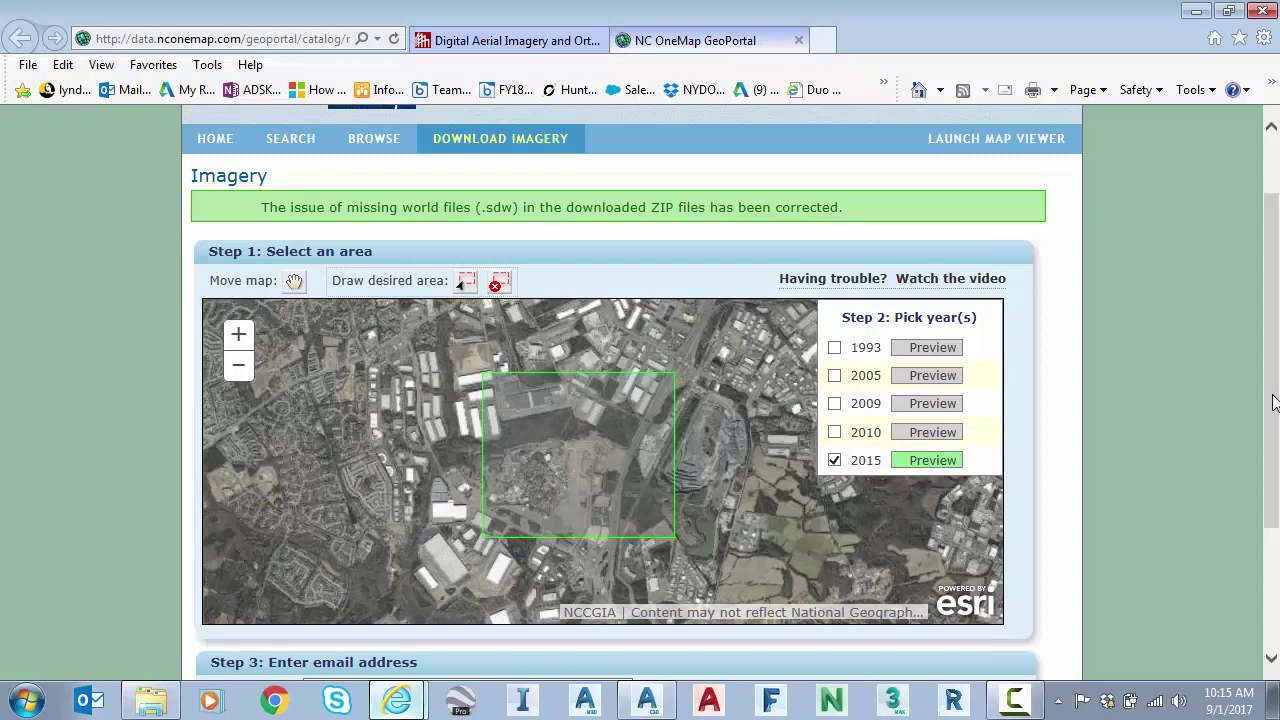
mouse_move(922, 468)
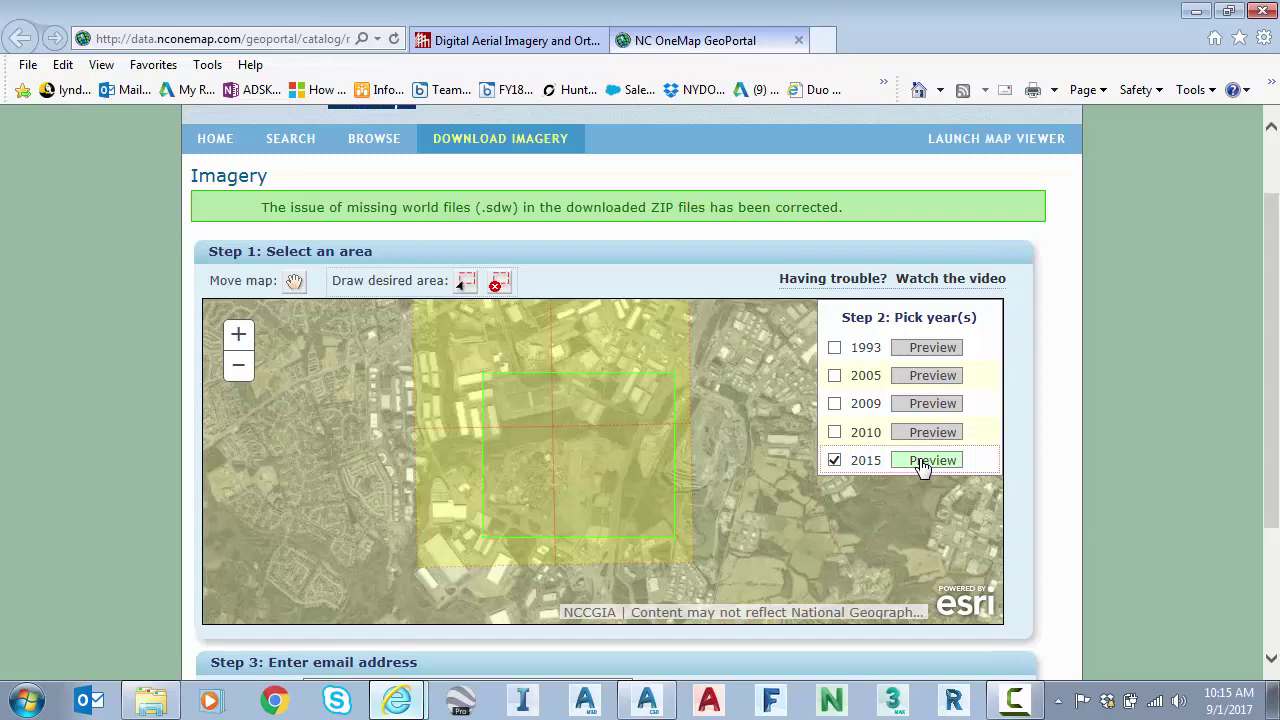
Step: Scroll to the e-mail field, then close the NC OneMap GeoSpatial Portal tab
drag(1271, 431, 1271, 540)
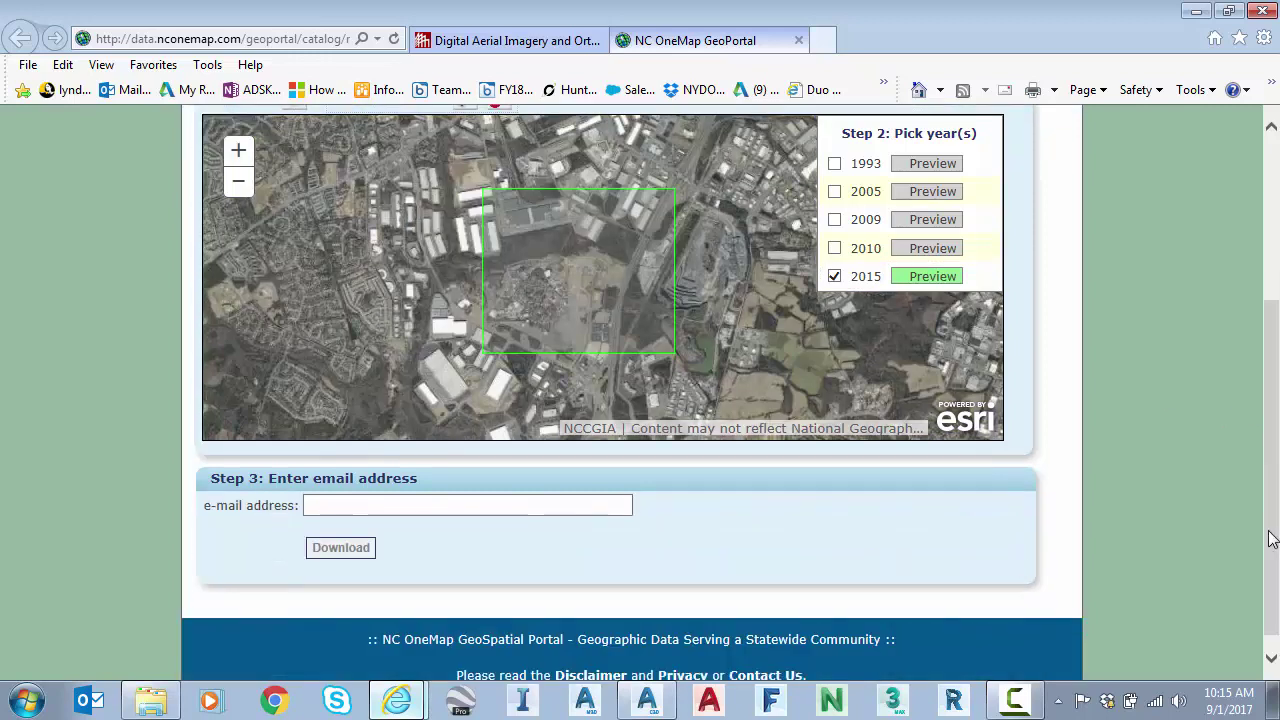
click(487, 512)
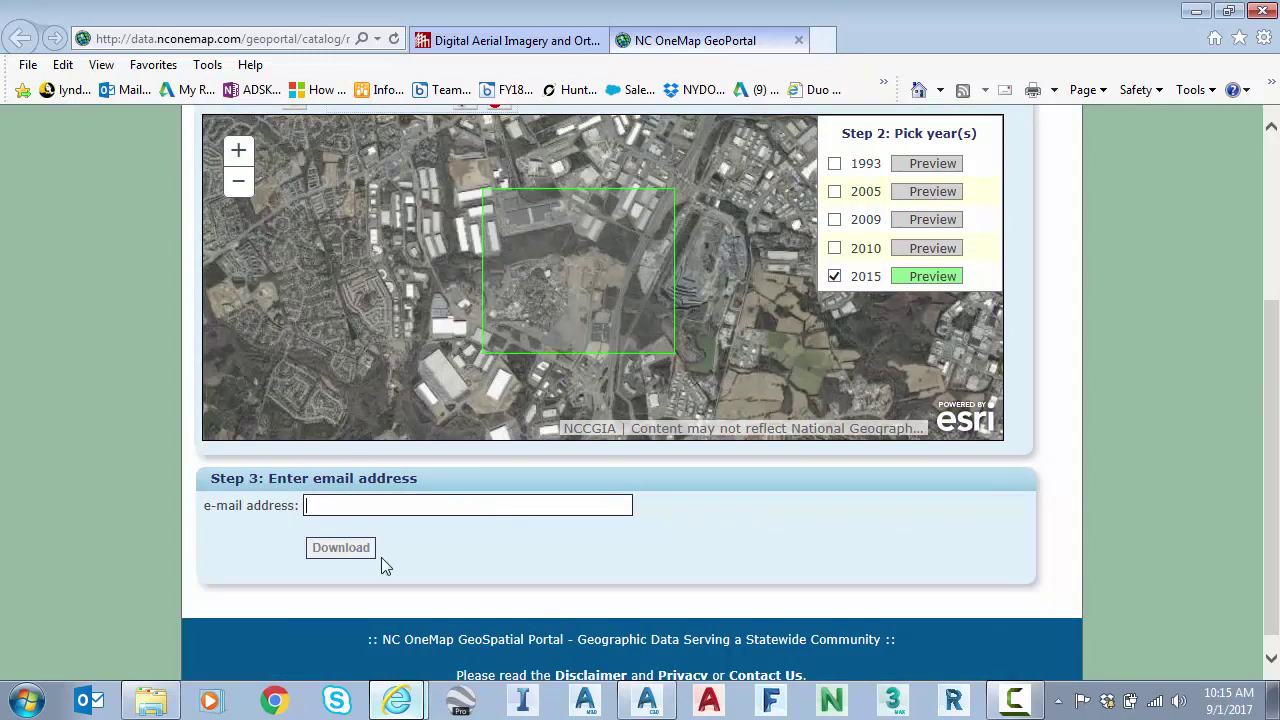
click(797, 40)
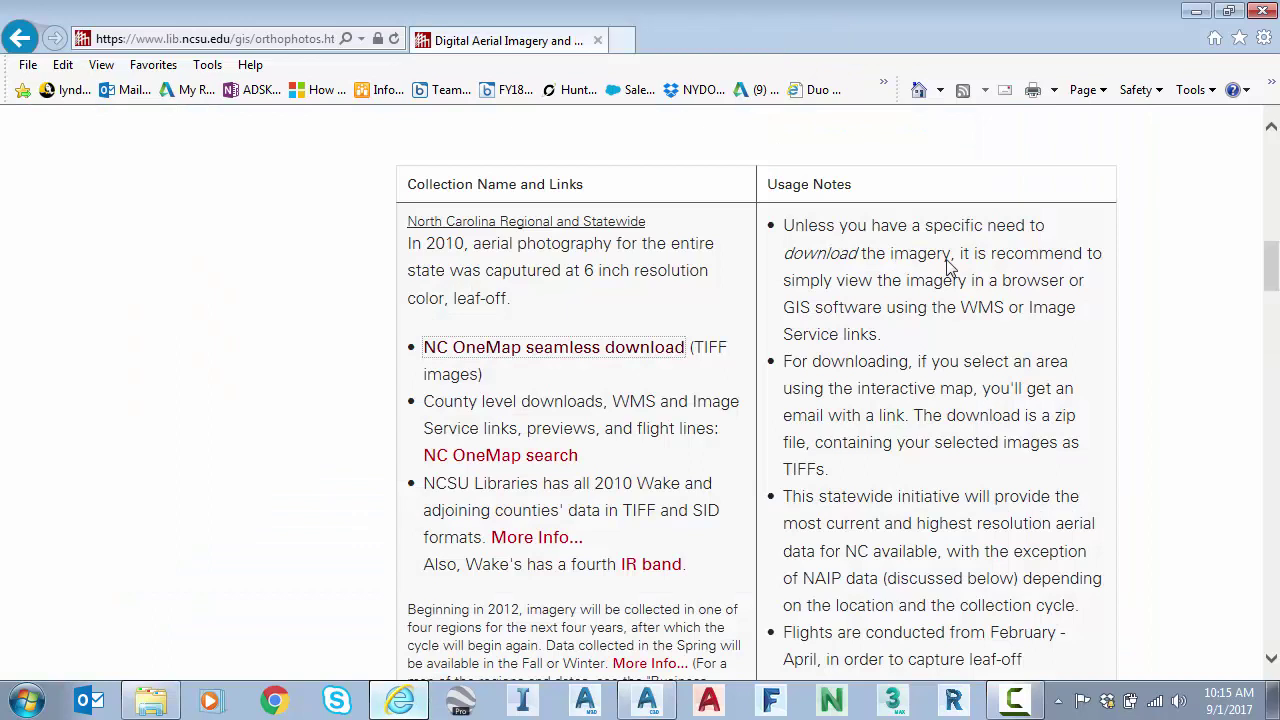
Step: Inspect 2015-1.zip, the R0/R1 SID tiles and the matching SDW file, then minimize Explorer
click(151, 700)
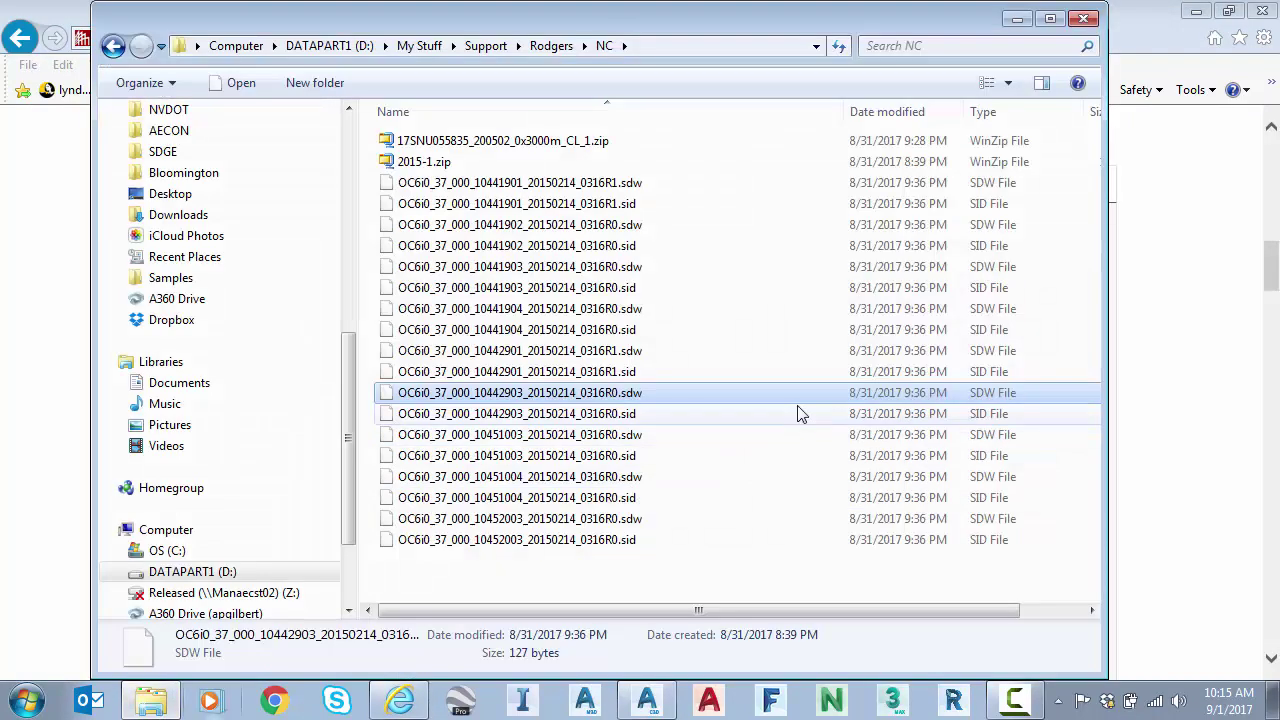
click(440, 163)
click(640, 204)
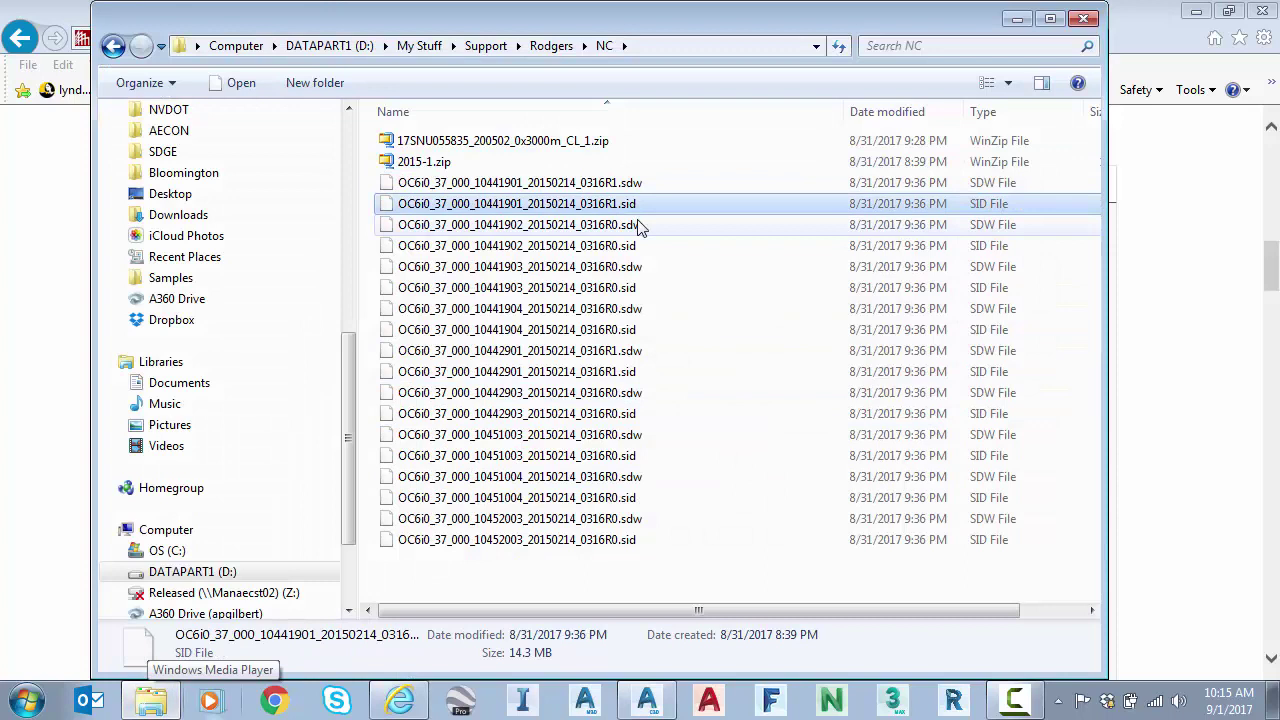
click(636, 247)
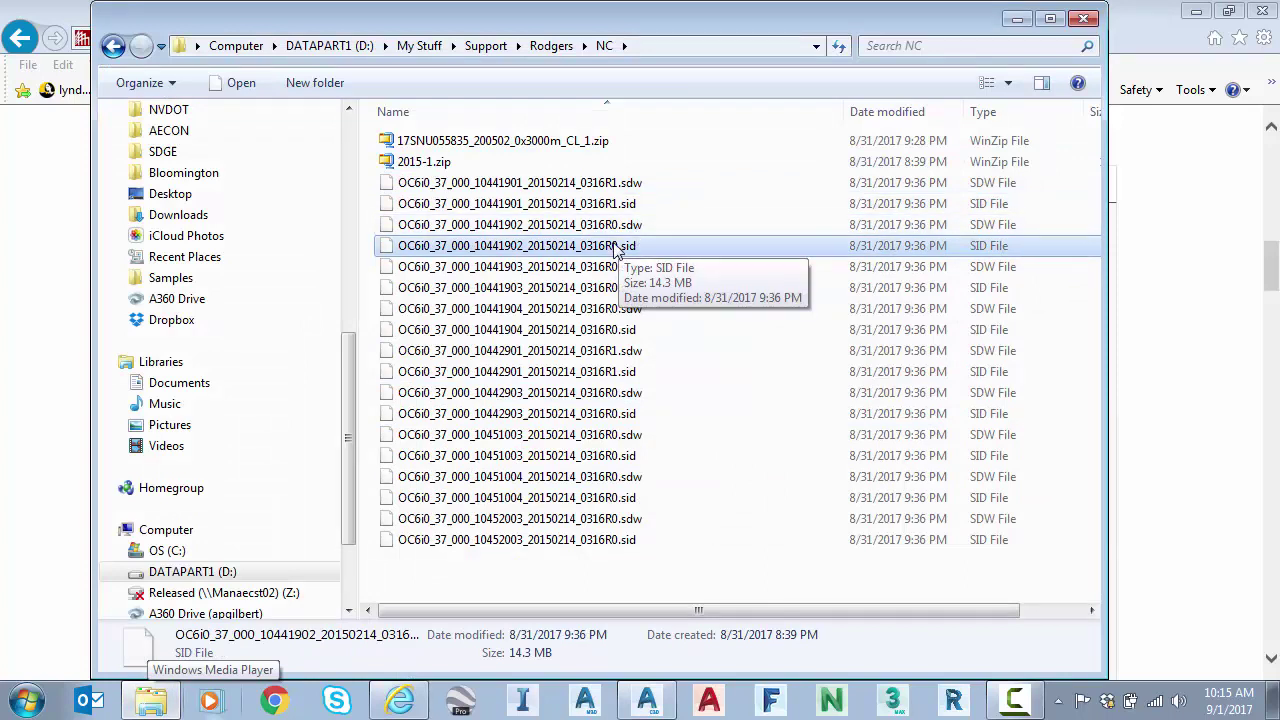
click(640, 232)
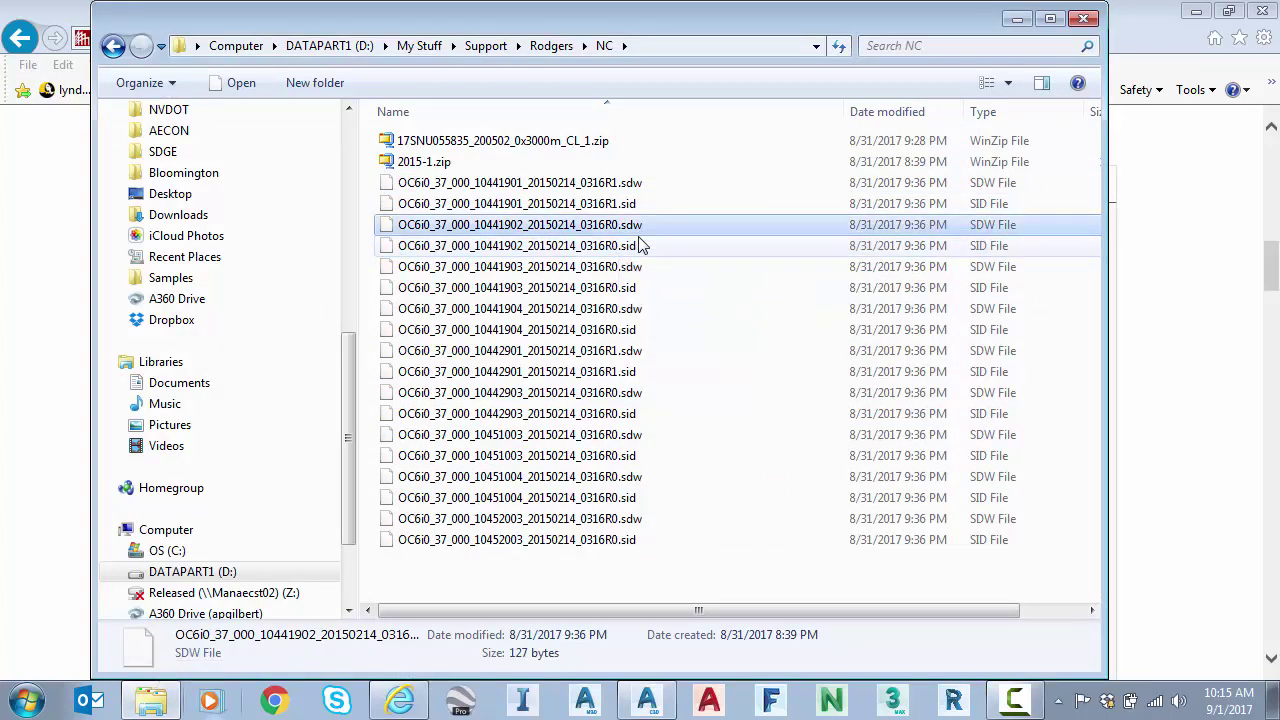
click(1017, 21)
Step: Return to the NCSU aerial imagery page and open its USGS National Map link
click(24, 42)
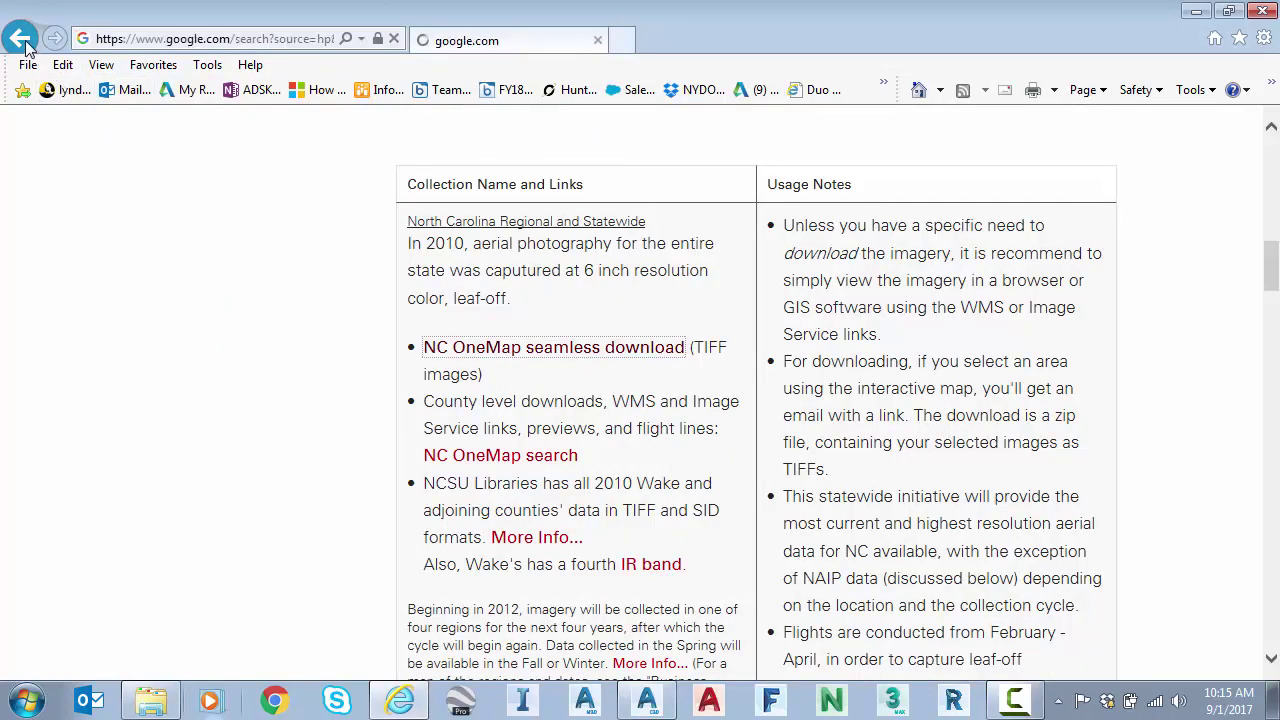
click(55, 38)
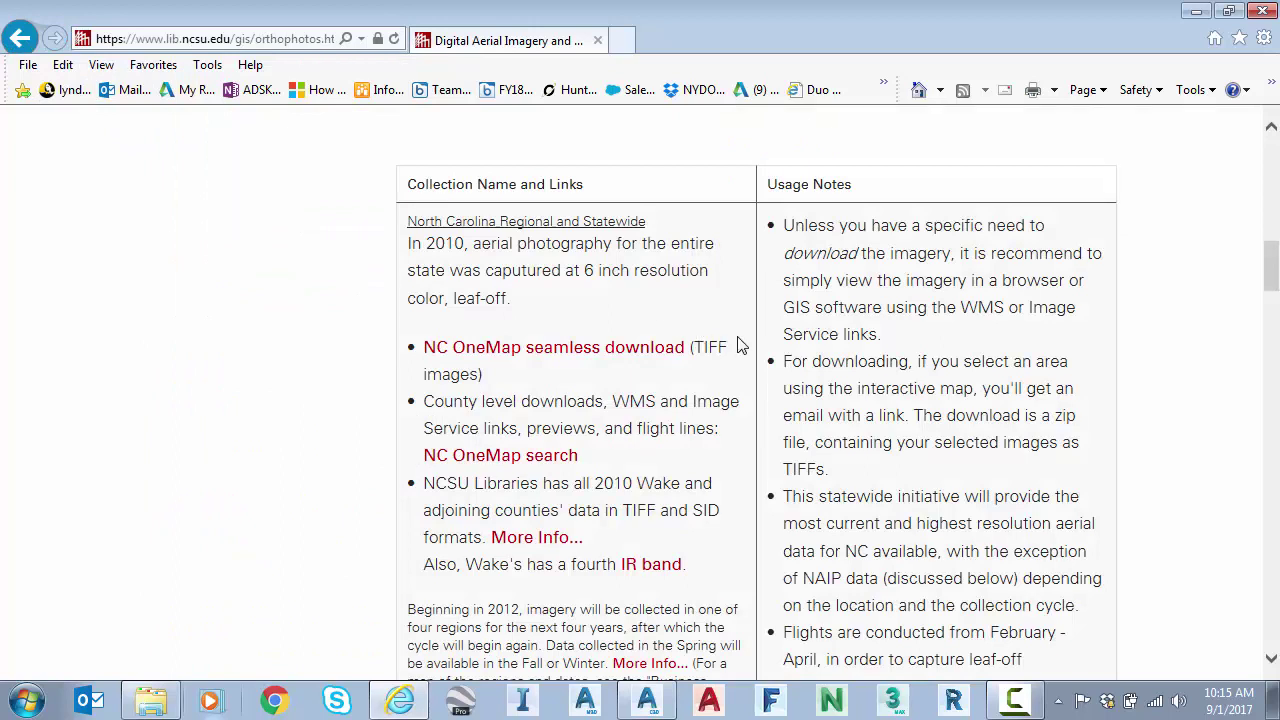
scroll(740, 345, down, 7)
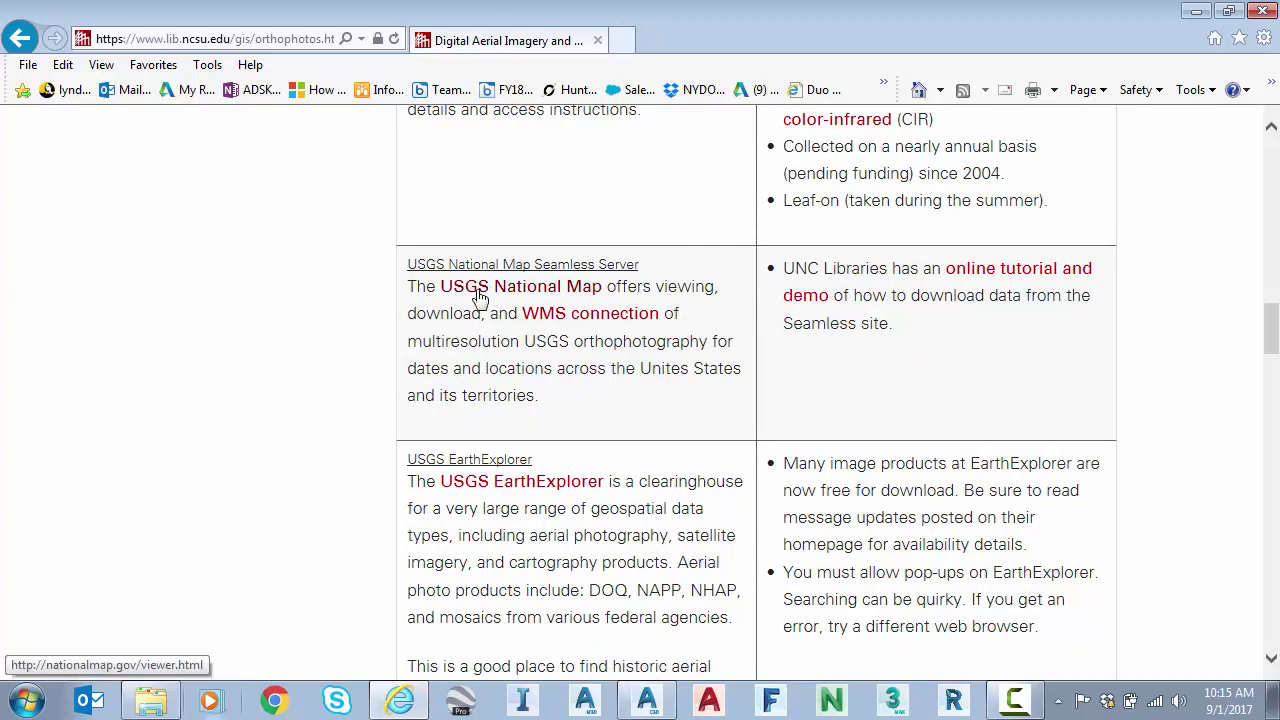
click(553, 291)
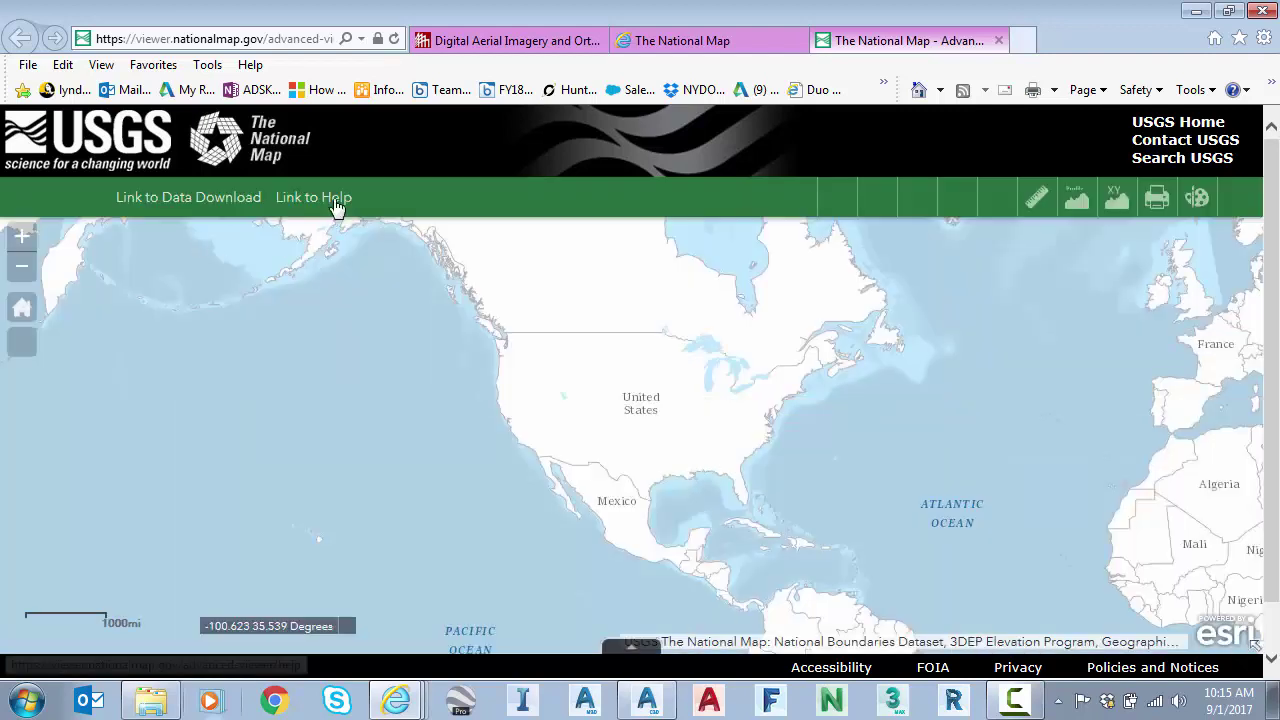
Step: Open TNM Download, search 'carowinds', and draw a search box around it
click(172, 206)
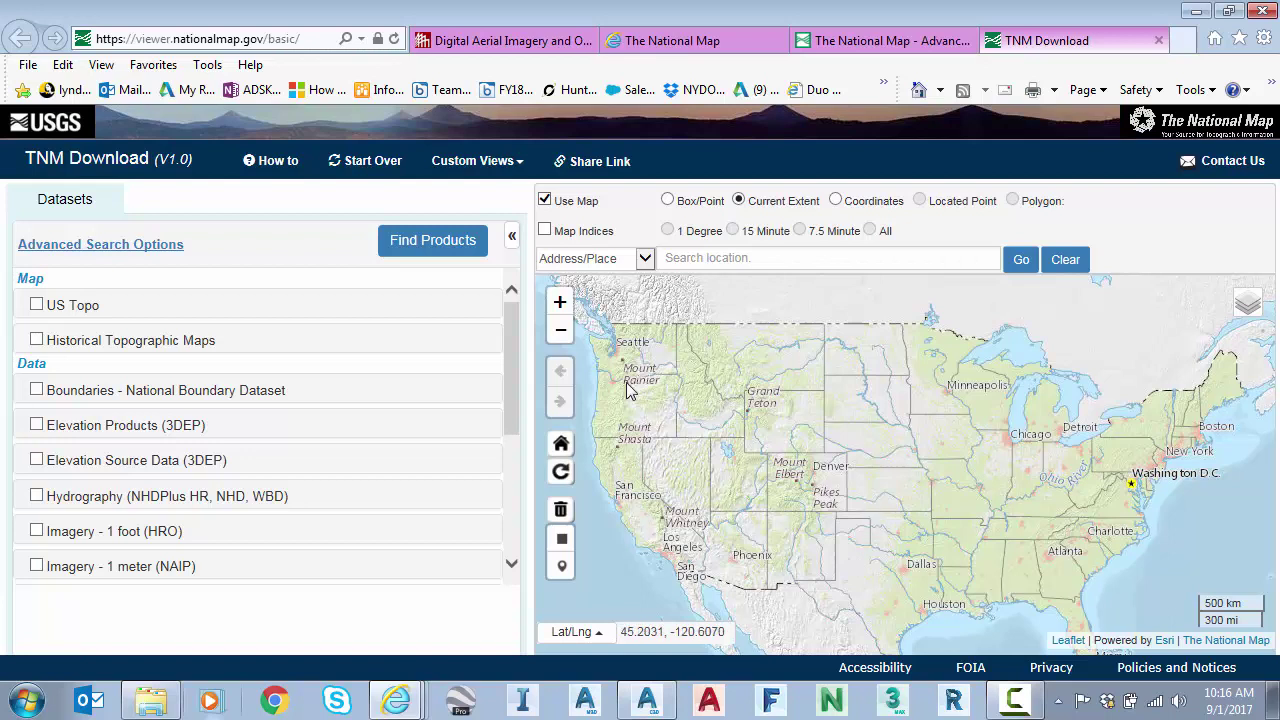
click(142, 38)
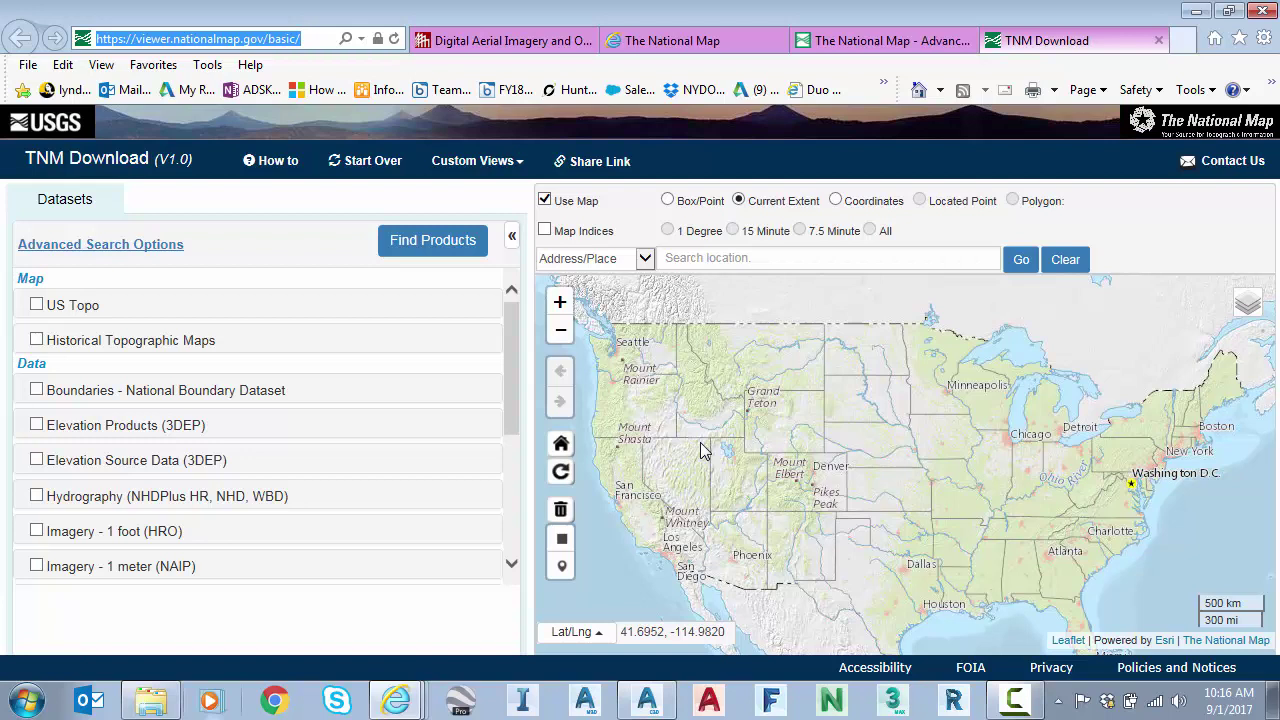
click(722, 259)
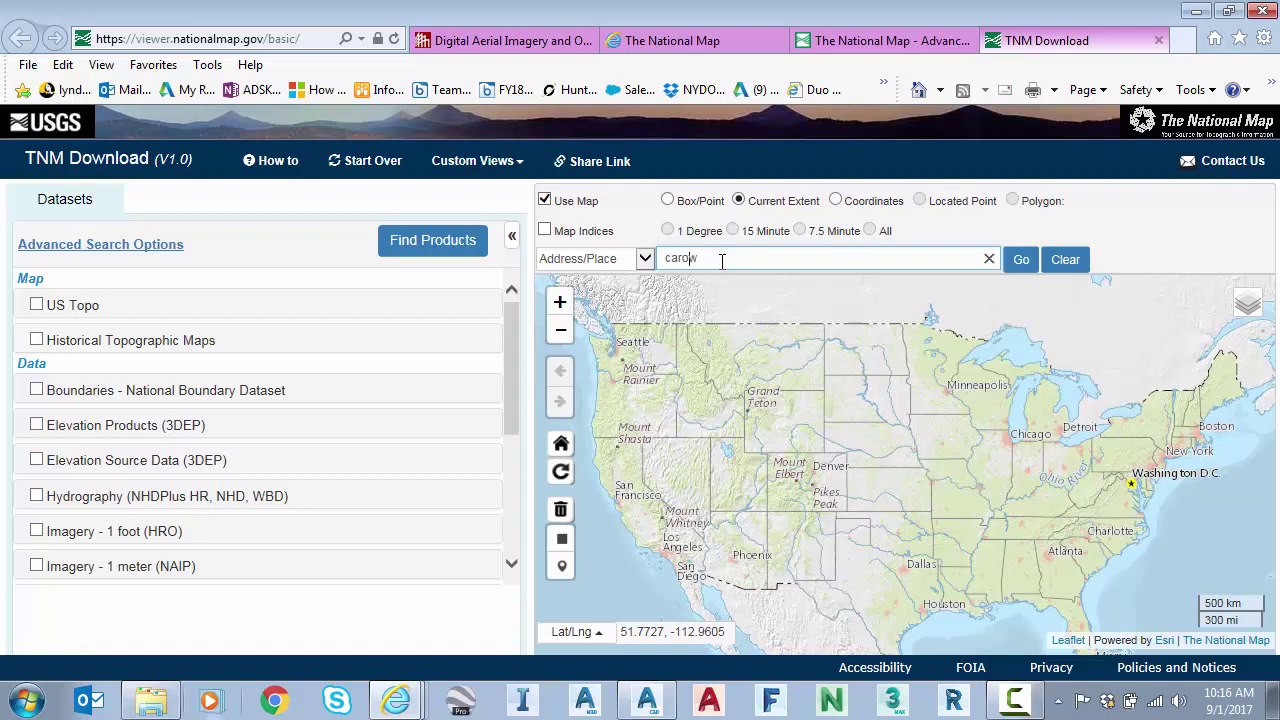
text(carowinds)
key(Return)
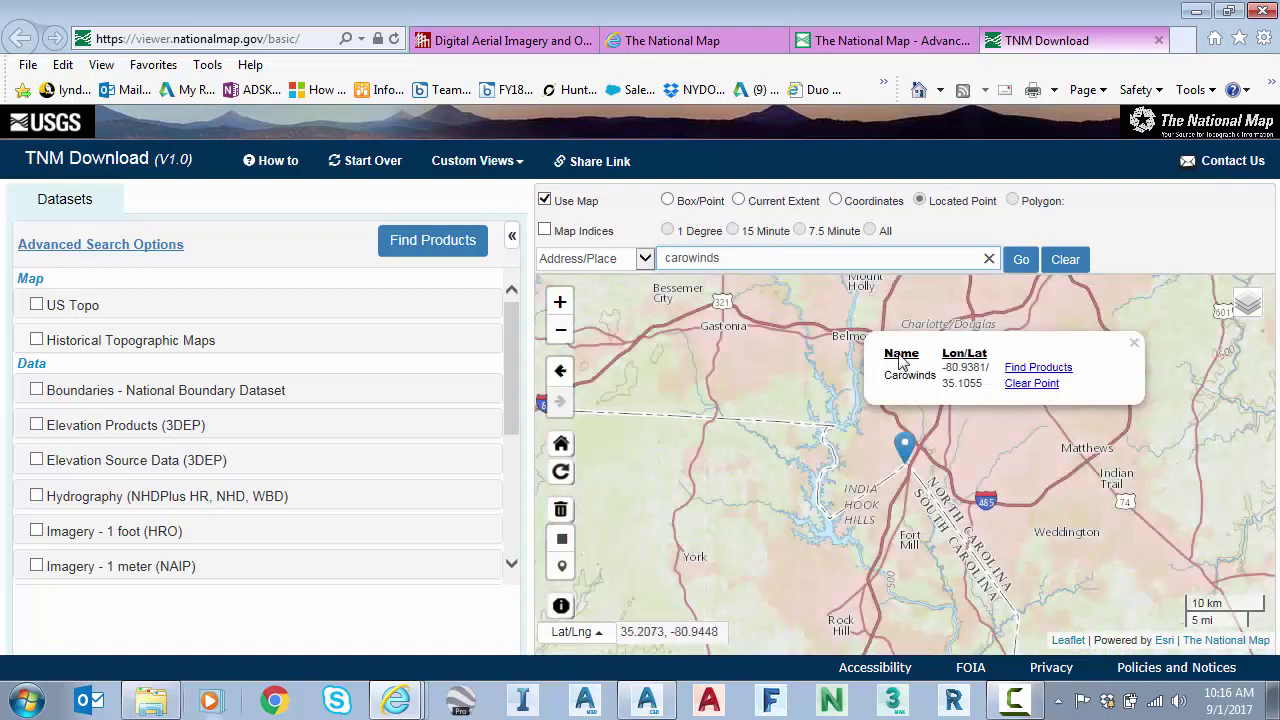
click(561, 539)
mouse_move(830, 411)
mouse_down()
mouse_move(895, 445)
mouse_move(993, 545)
mouse_up()
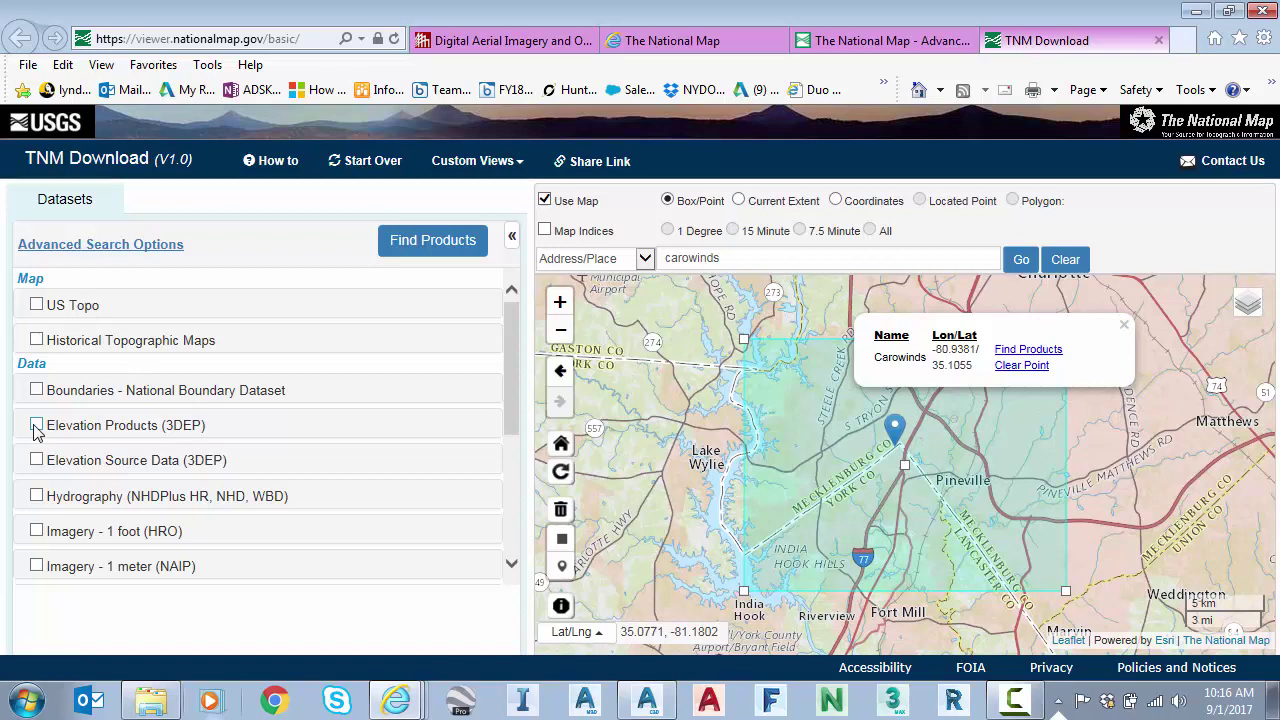
Step: Find Imagery - 1 foot (HRO) products in the box and show the first results' footprints
click(36, 531)
scroll(358, 510, down, 2)
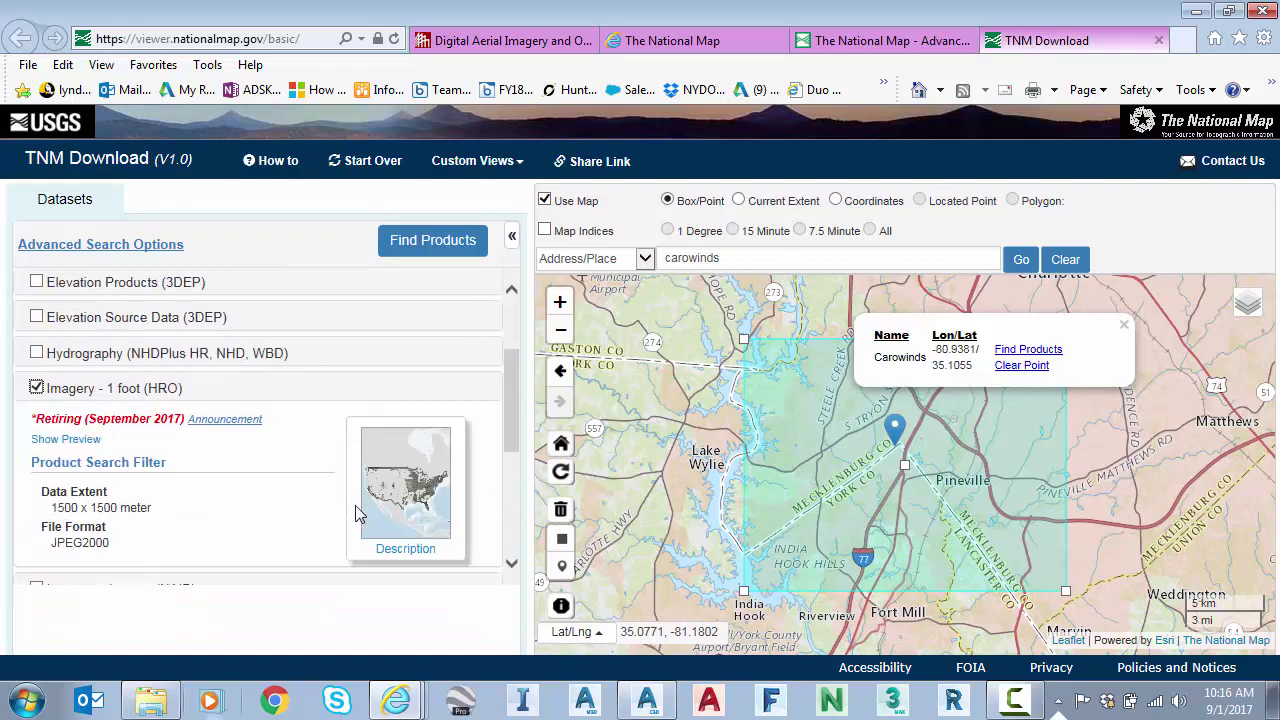
click(430, 240)
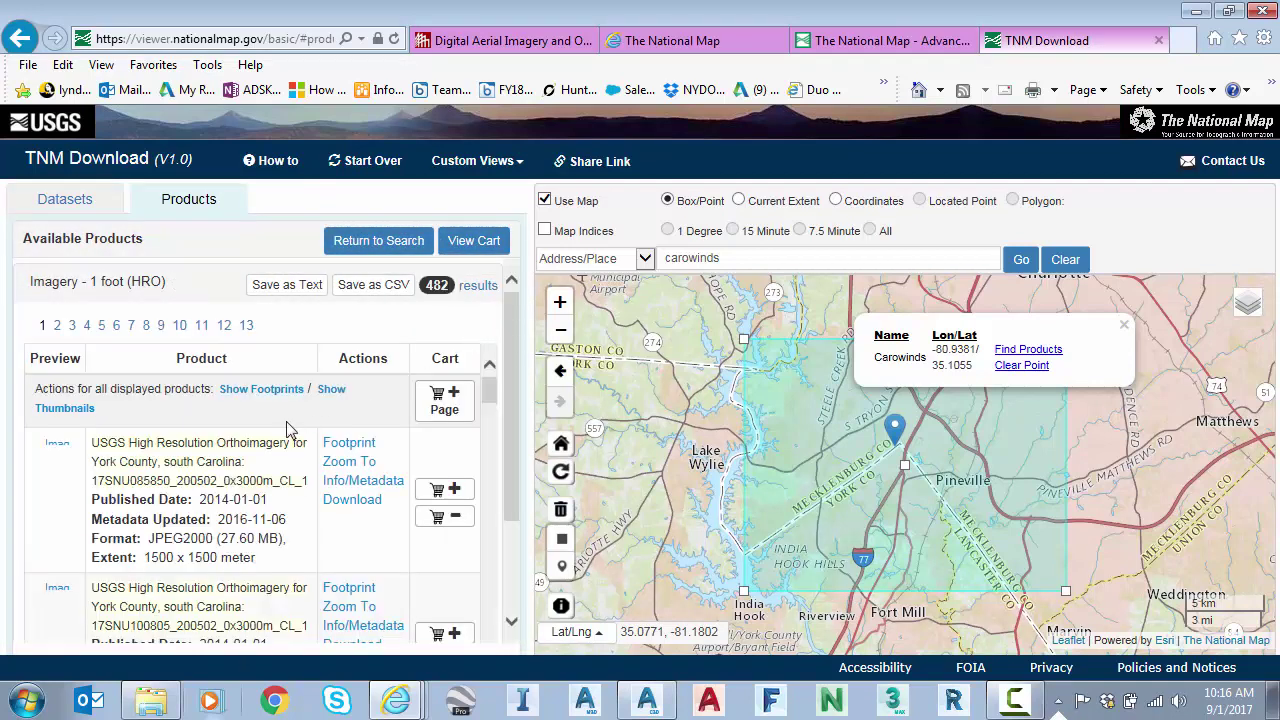
click(370, 448)
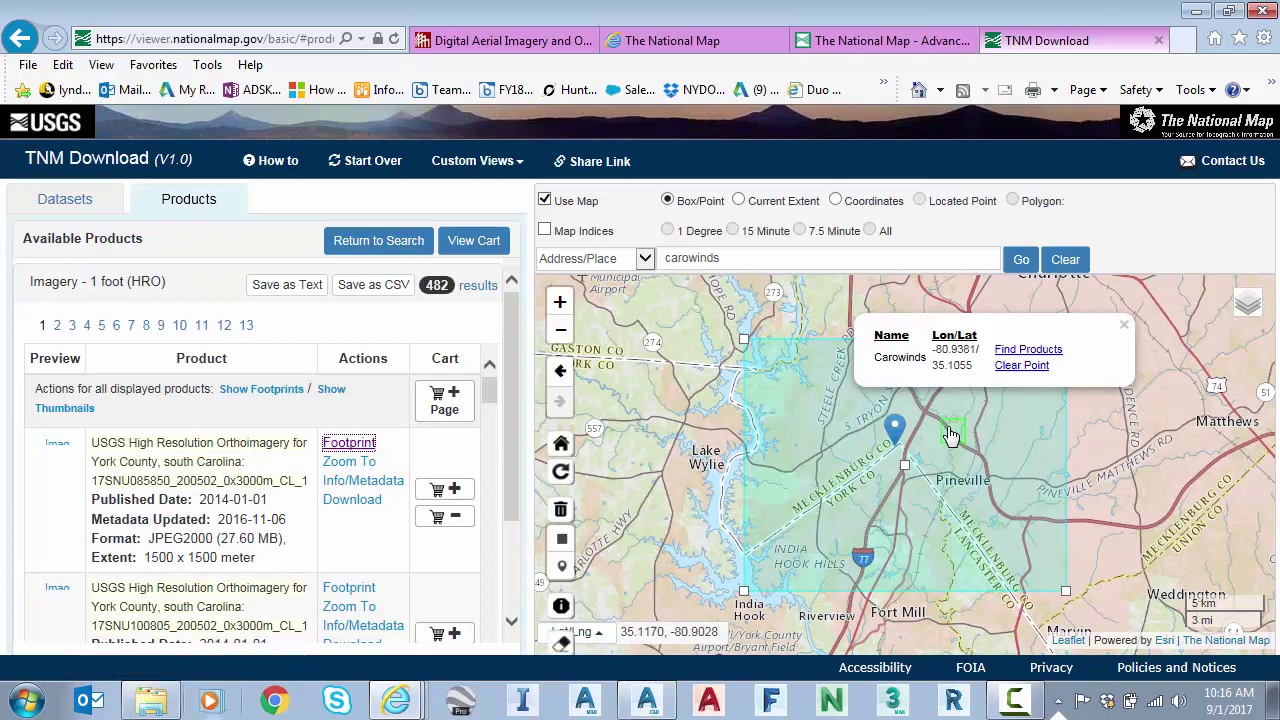
click(367, 500)
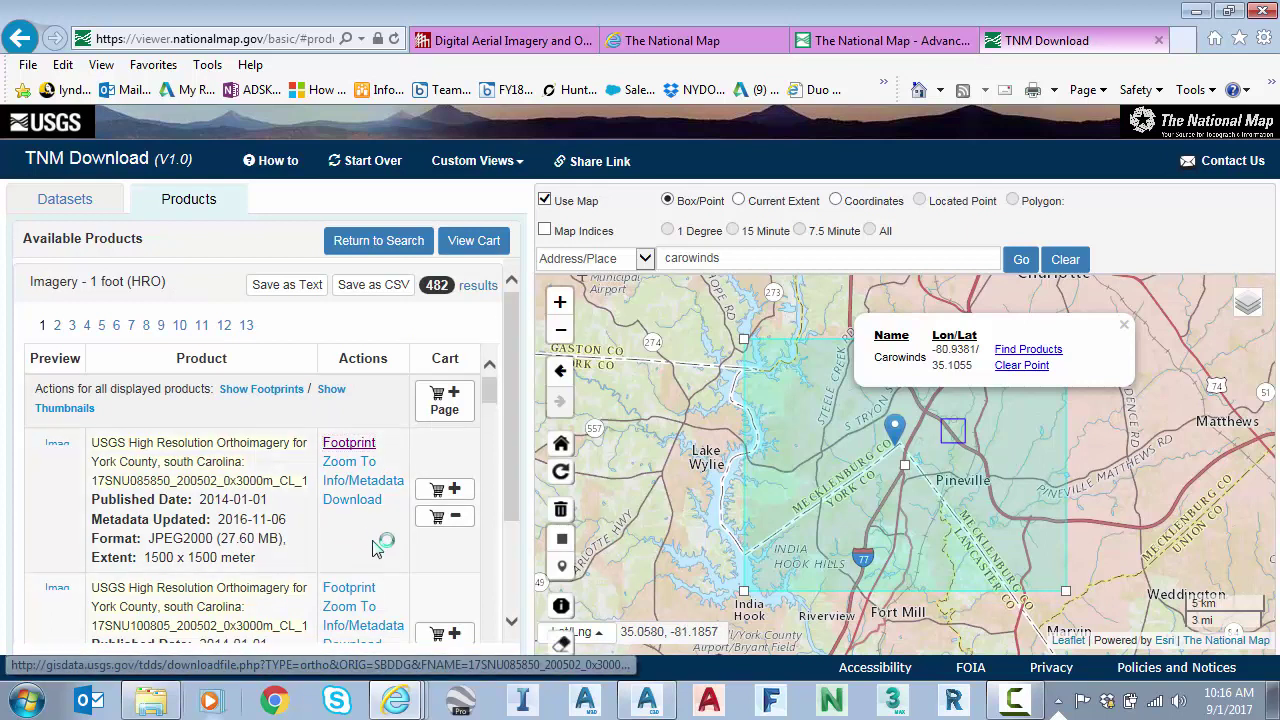
click(352, 589)
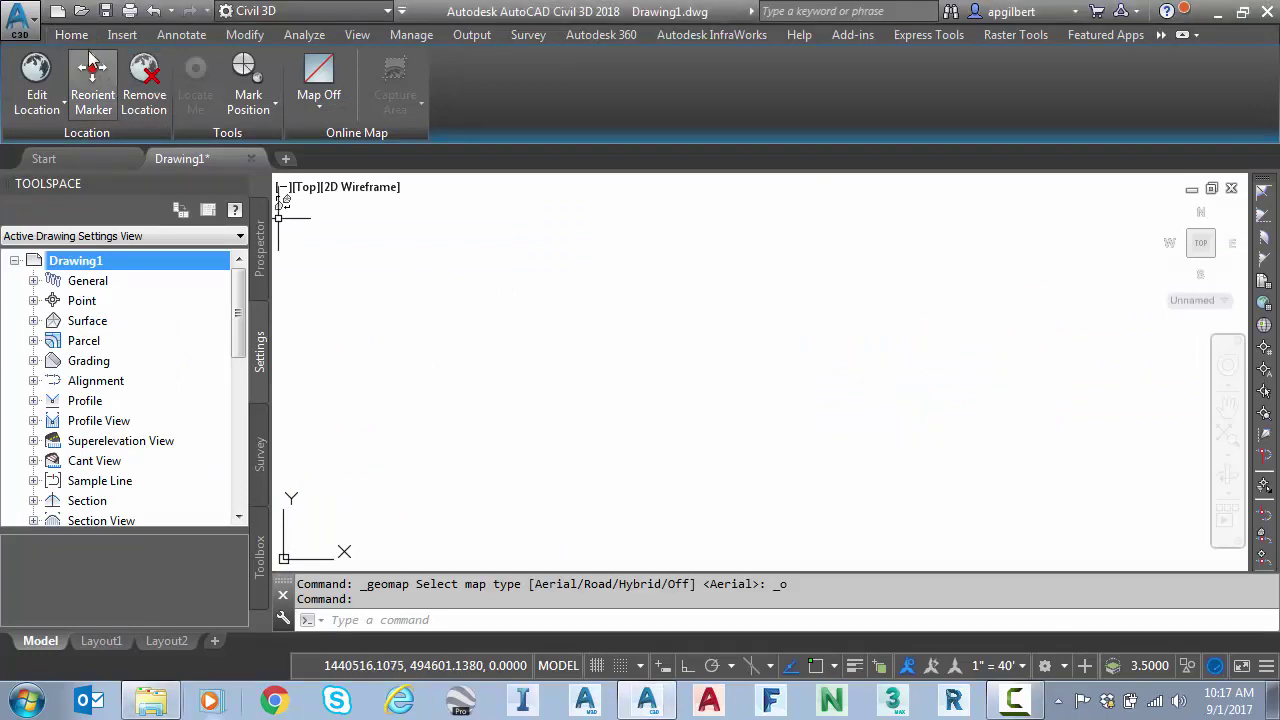
Step: Go to the Home tab, show Toolspace's Prospector tree, then bring up the Raster Tools tab
click(76, 35)
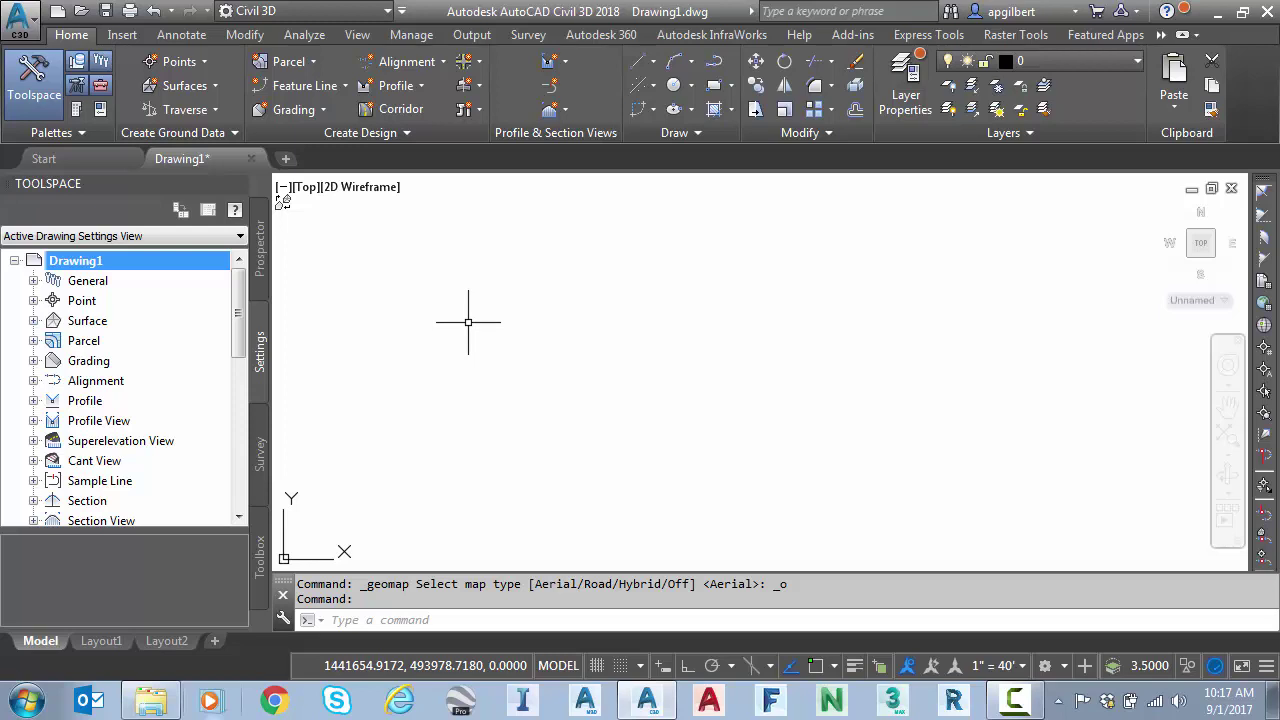
click(260, 250)
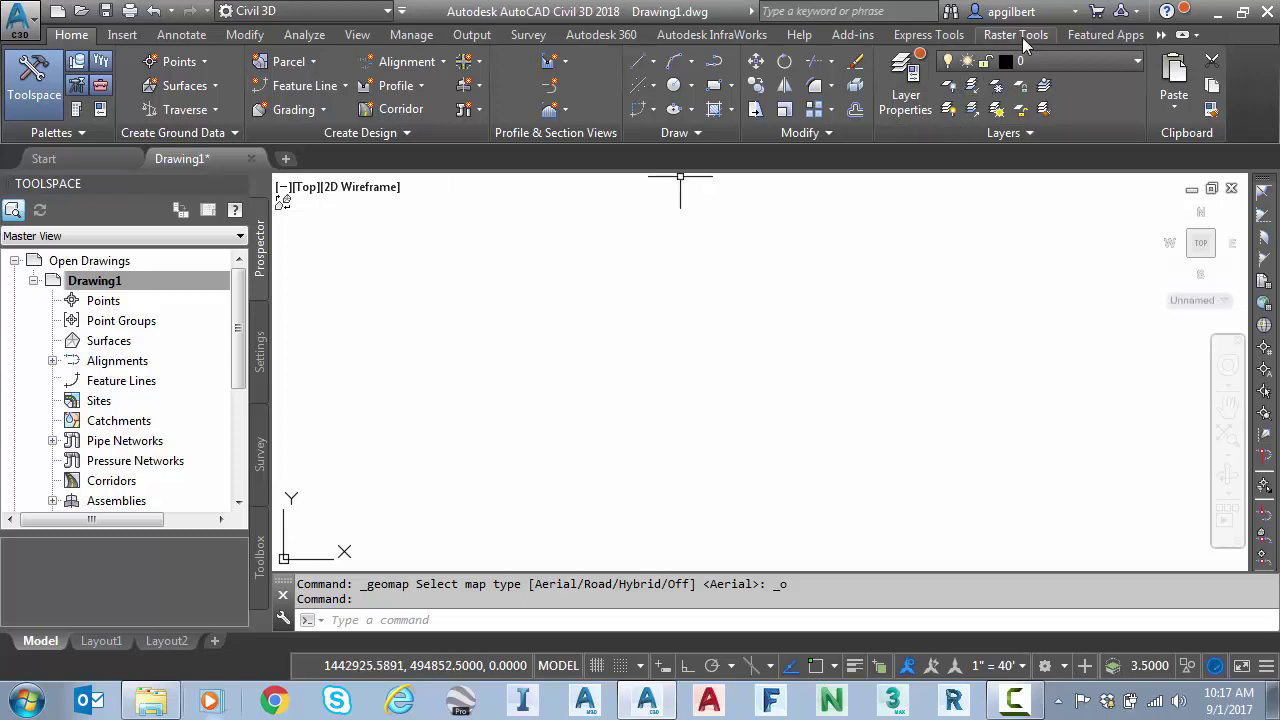
click(1016, 35)
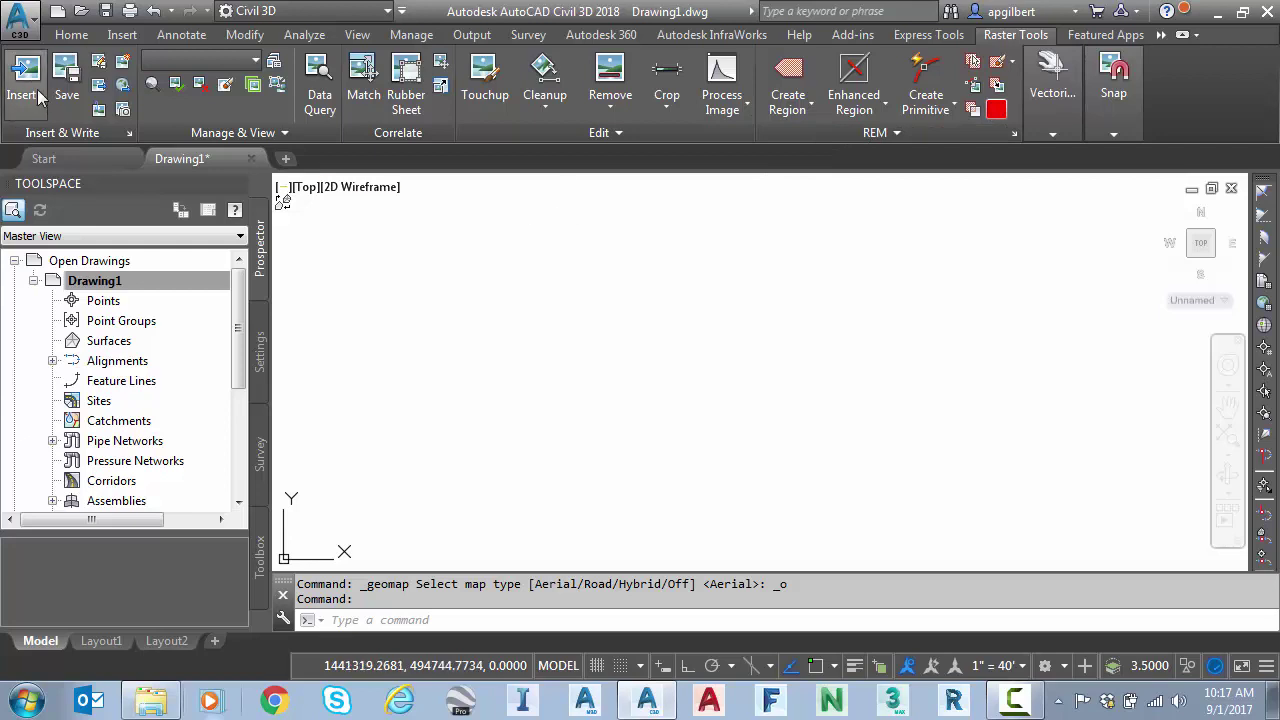
Step: Insert all nine downloaded SID aerial tiles into the drawing with Raster Tools Insert
click(38, 95)
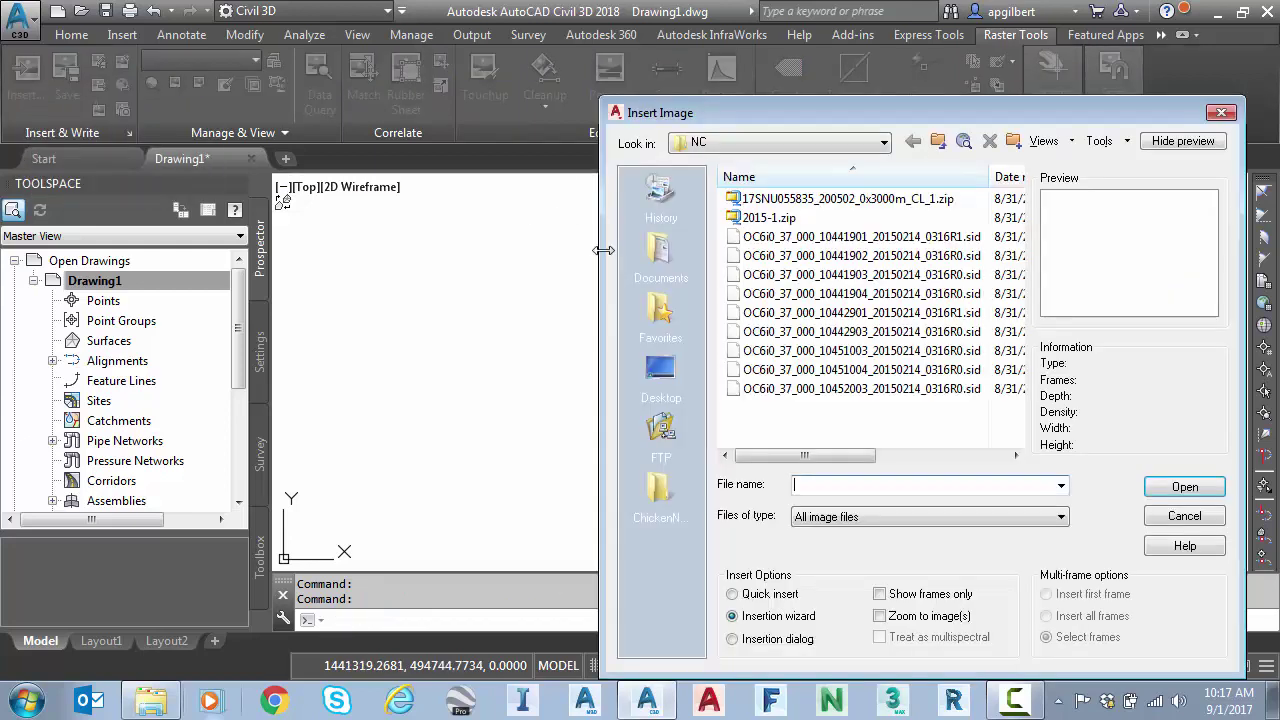
drag(768, 118, 698, 64)
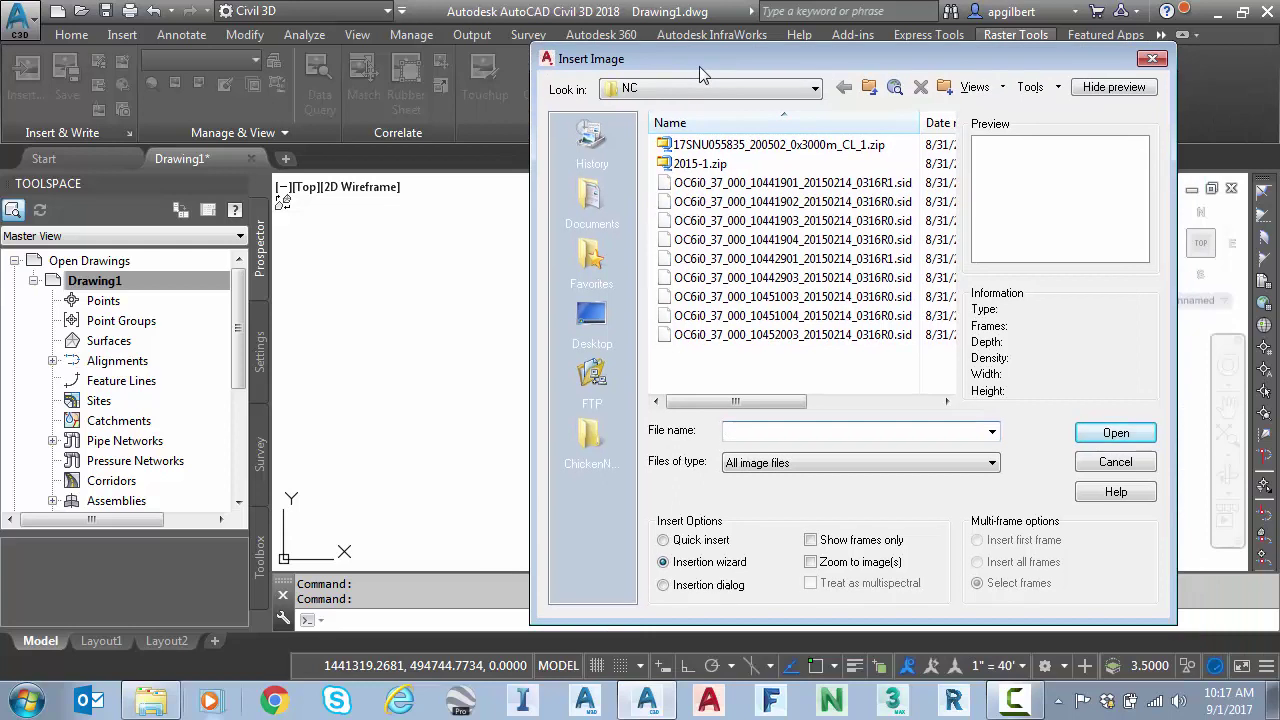
click(776, 186)
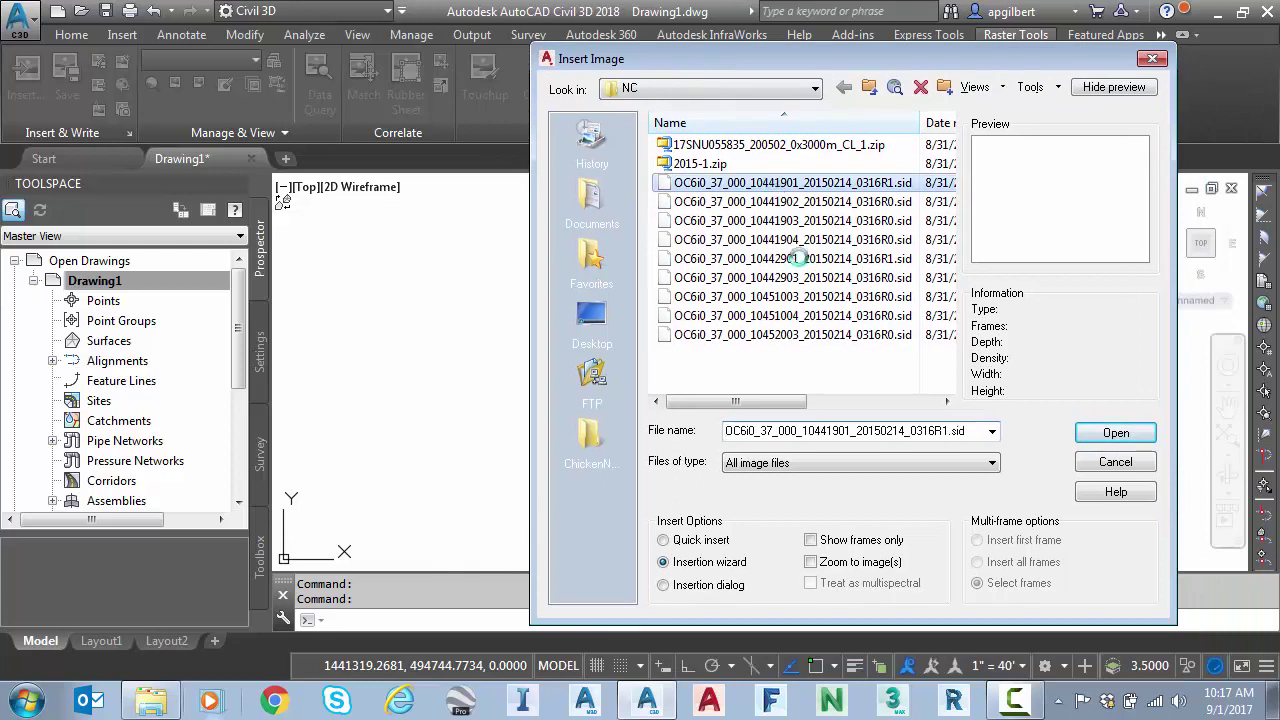
shift+click(867, 336)
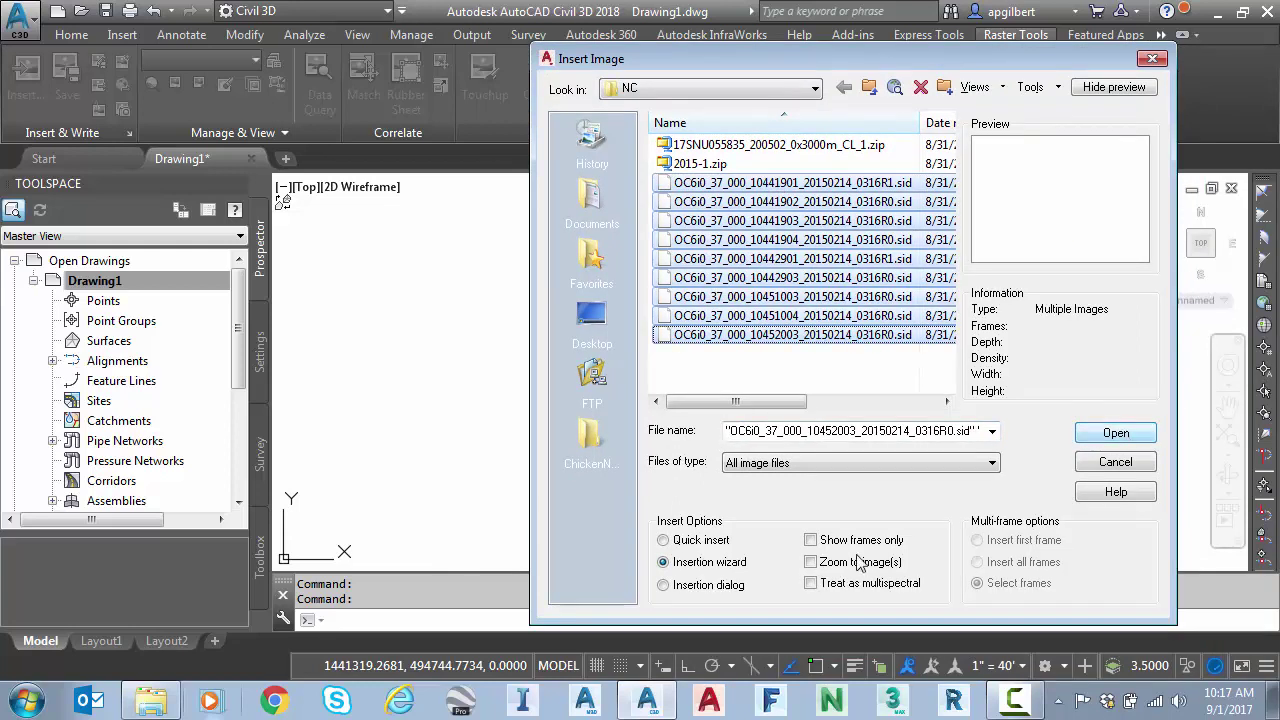
click(1116, 440)
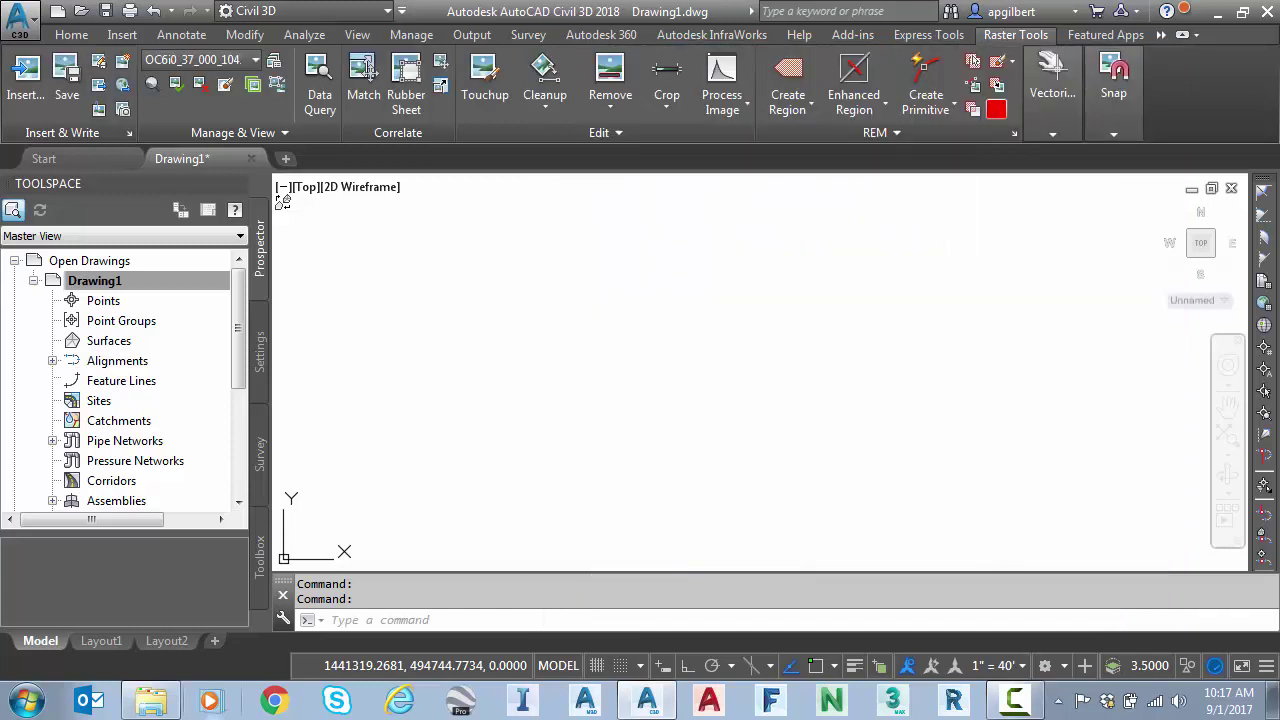
Step: Zoom and pan so the whole 3x3 grid of aerial tiles fits in view
middle_drag(458, 382, 460, 384)
middle_click(460, 384)
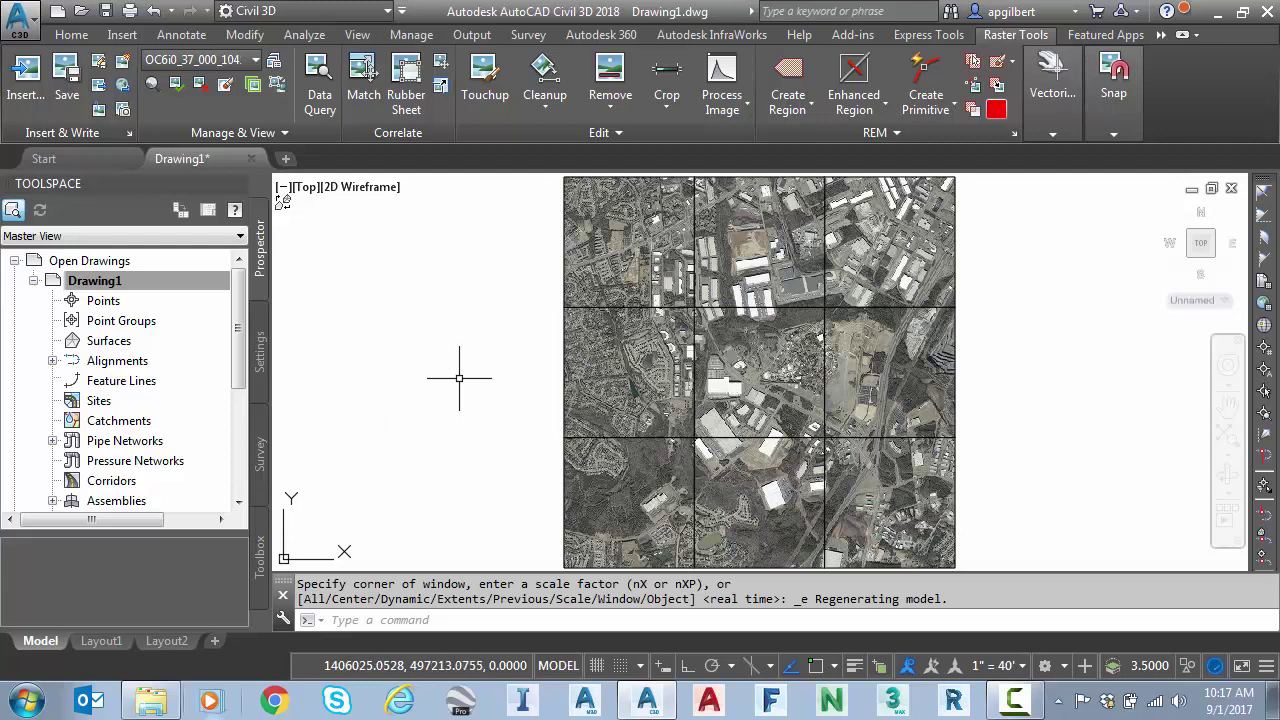
scroll(457, 371, down, 2)
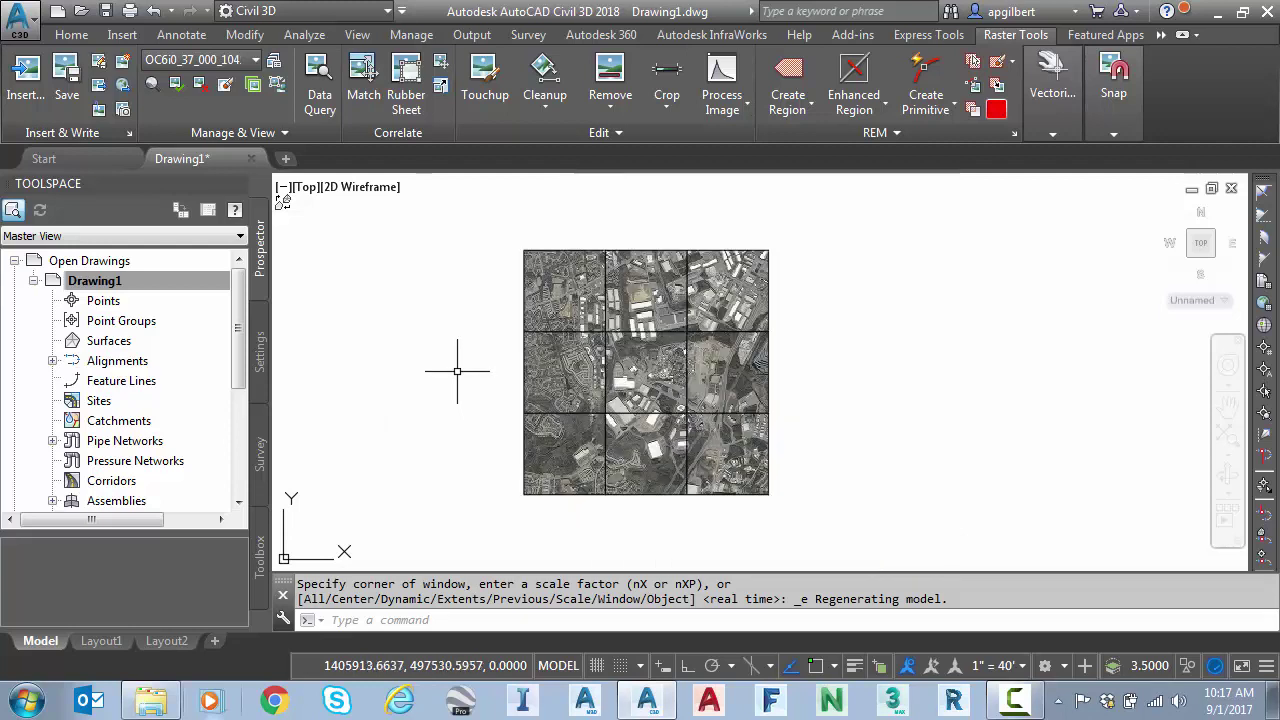
scroll(460, 366, up, 2)
scroll(470, 368, down, 2)
scroll(477, 369, up, 3)
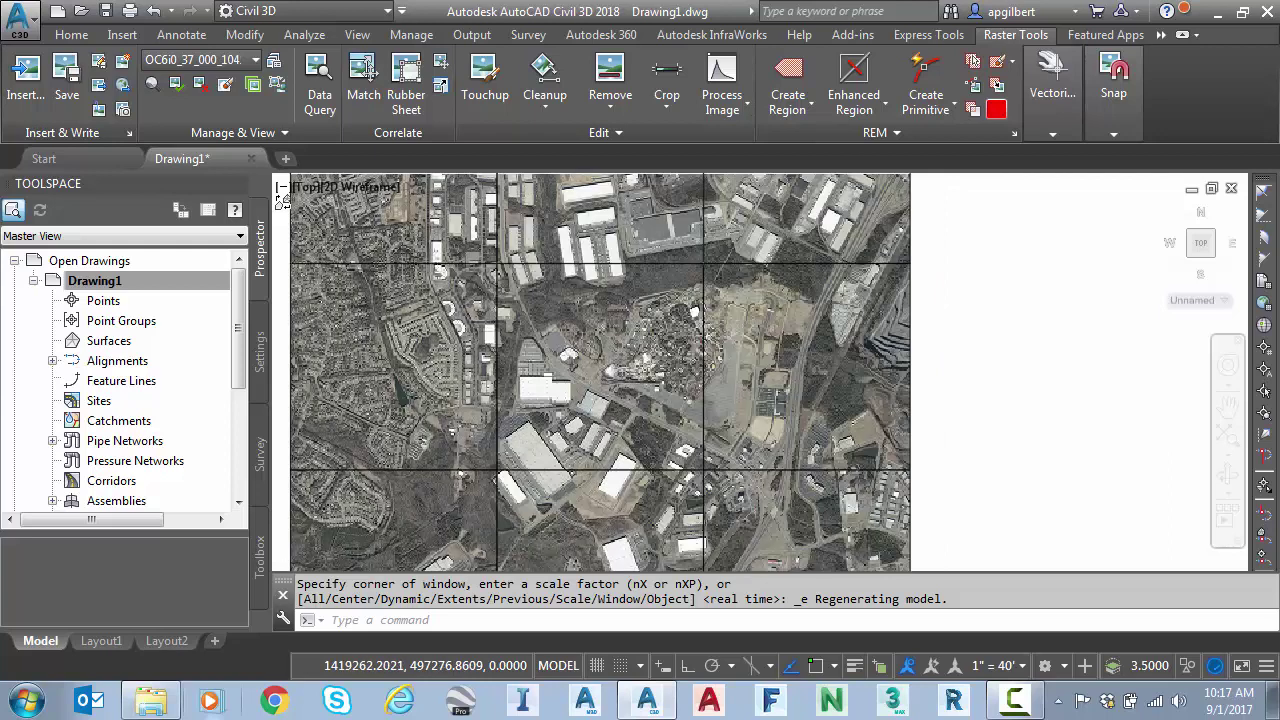
scroll(666, 374, up, 2)
scroll(666, 374, down, 3)
middle_drag(666, 374, 400, 345)
middle_click(400, 345)
middle_click(400, 345)
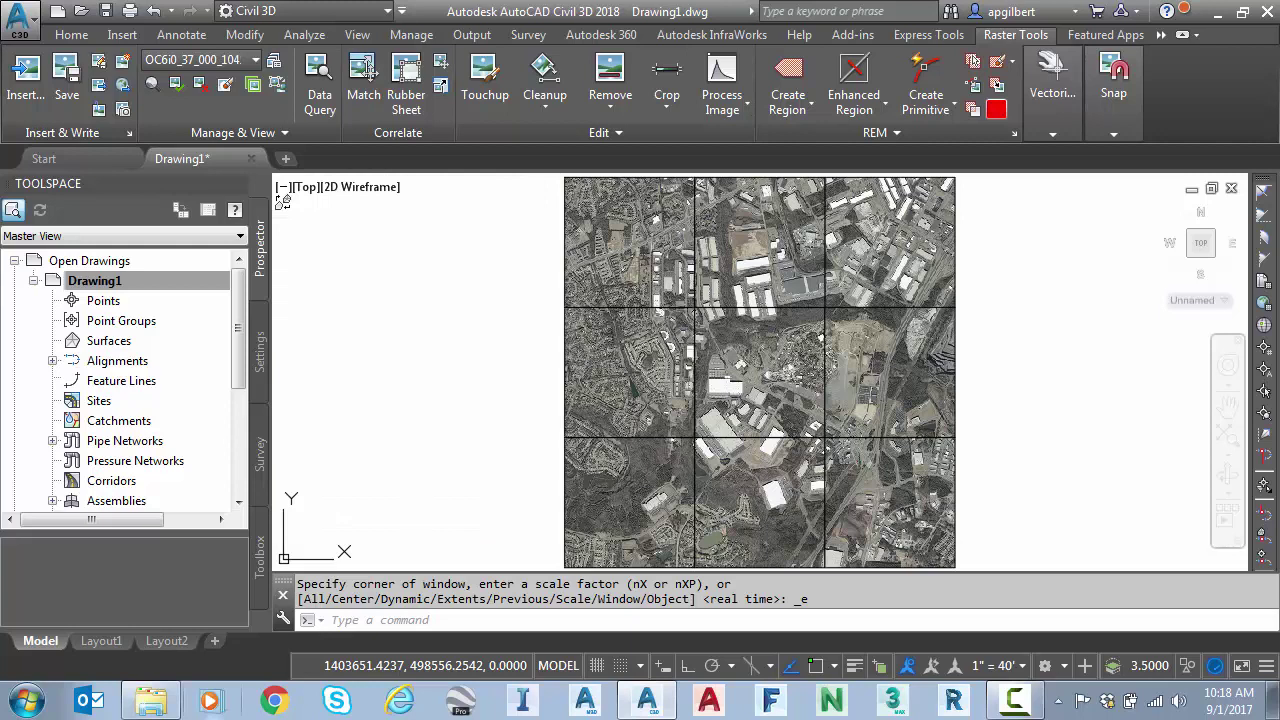
Step: Set IMAGEFRAME to 0 to hide the tile borders, then back to 1 to show them
click(472, 615)
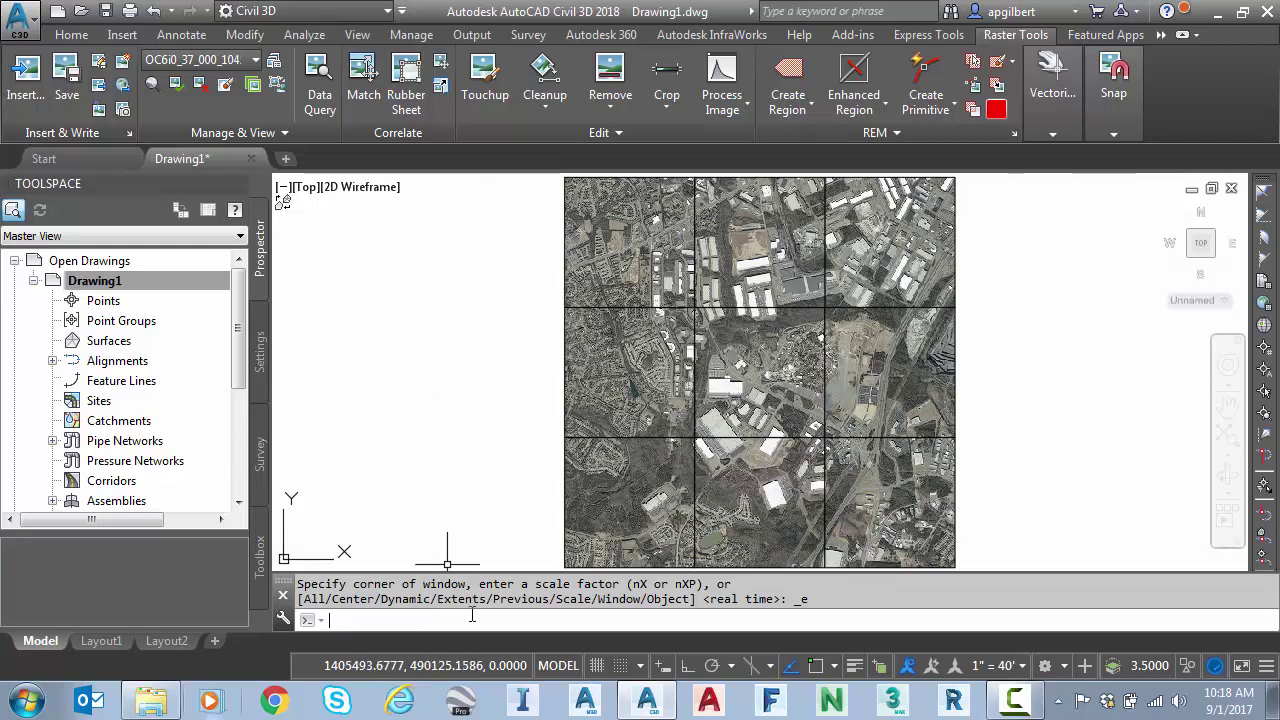
text(image)
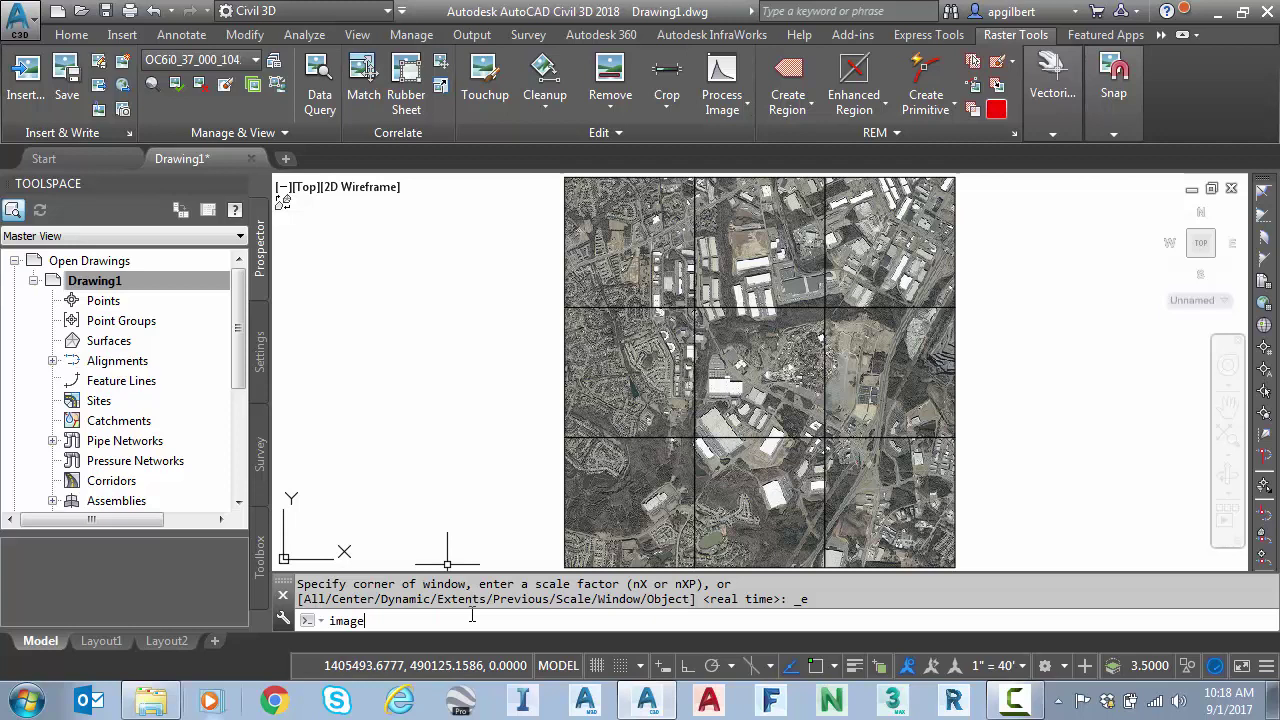
text(frame)
key(Return)
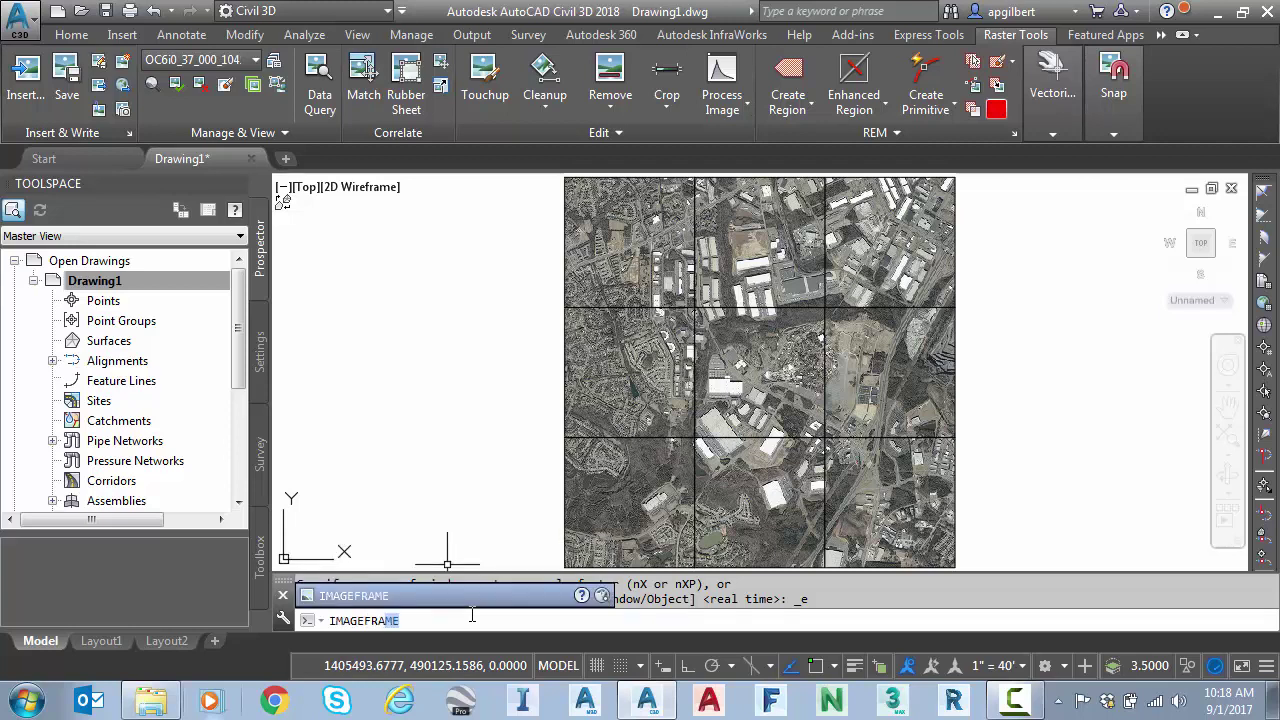
text(0)
key(Return)
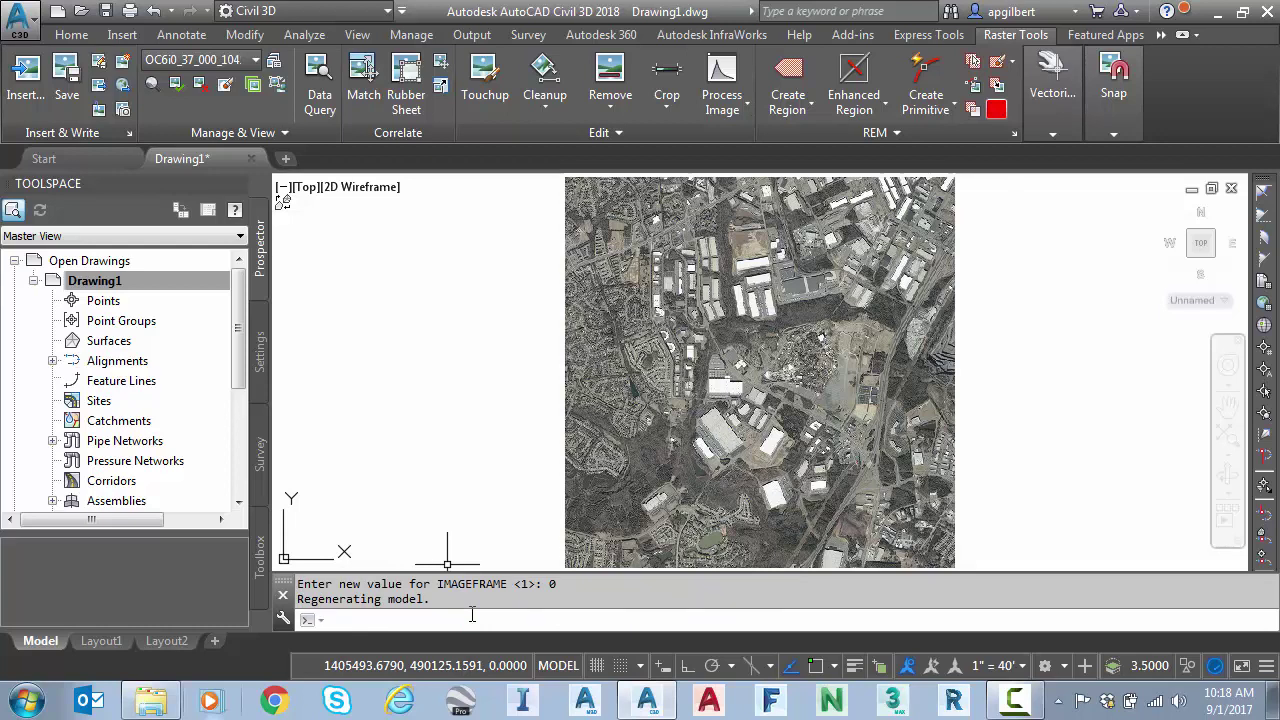
key(Return)
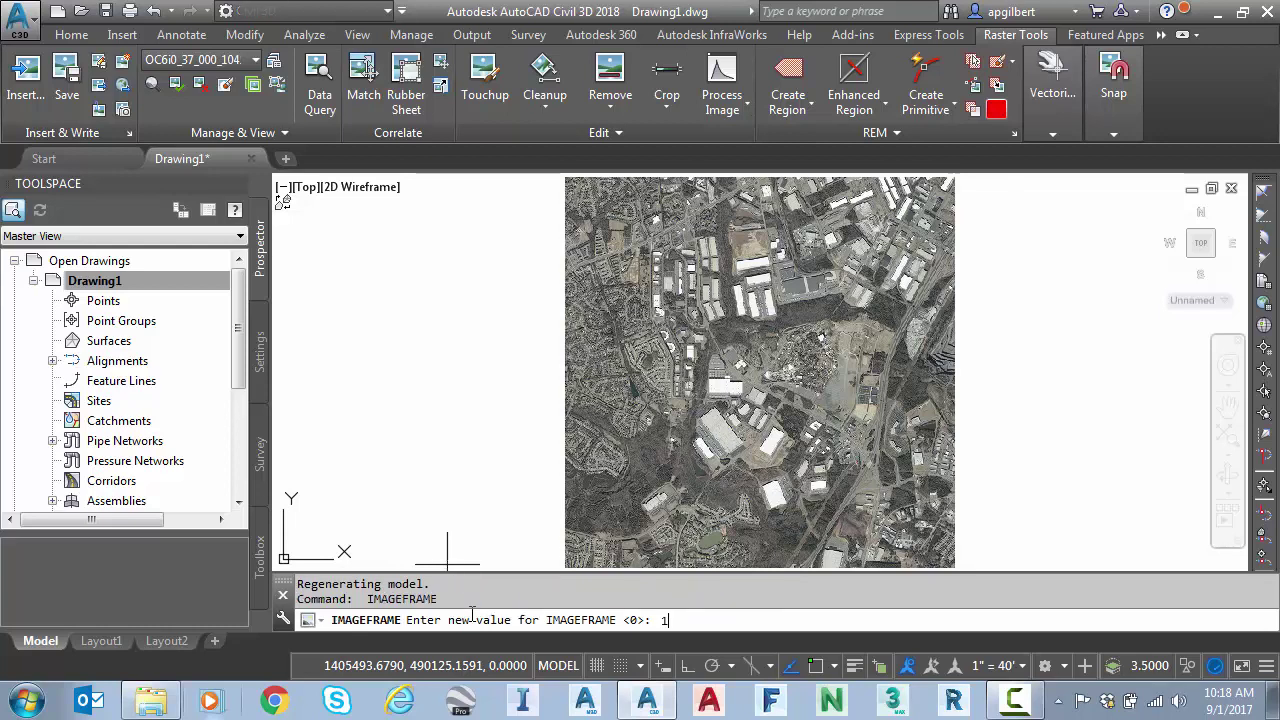
key(Return)
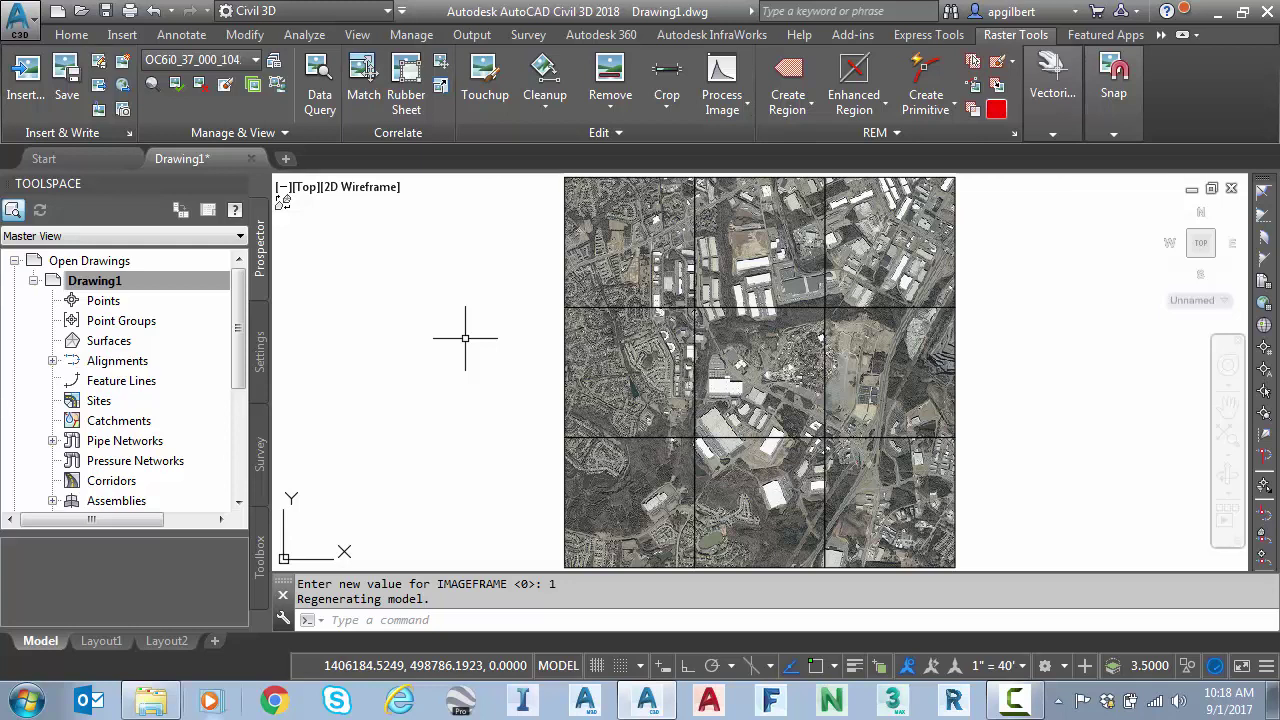
Step: Detach every aerial tile from the Raster Design image list, close the palette, and return to Home
click(275, 62)
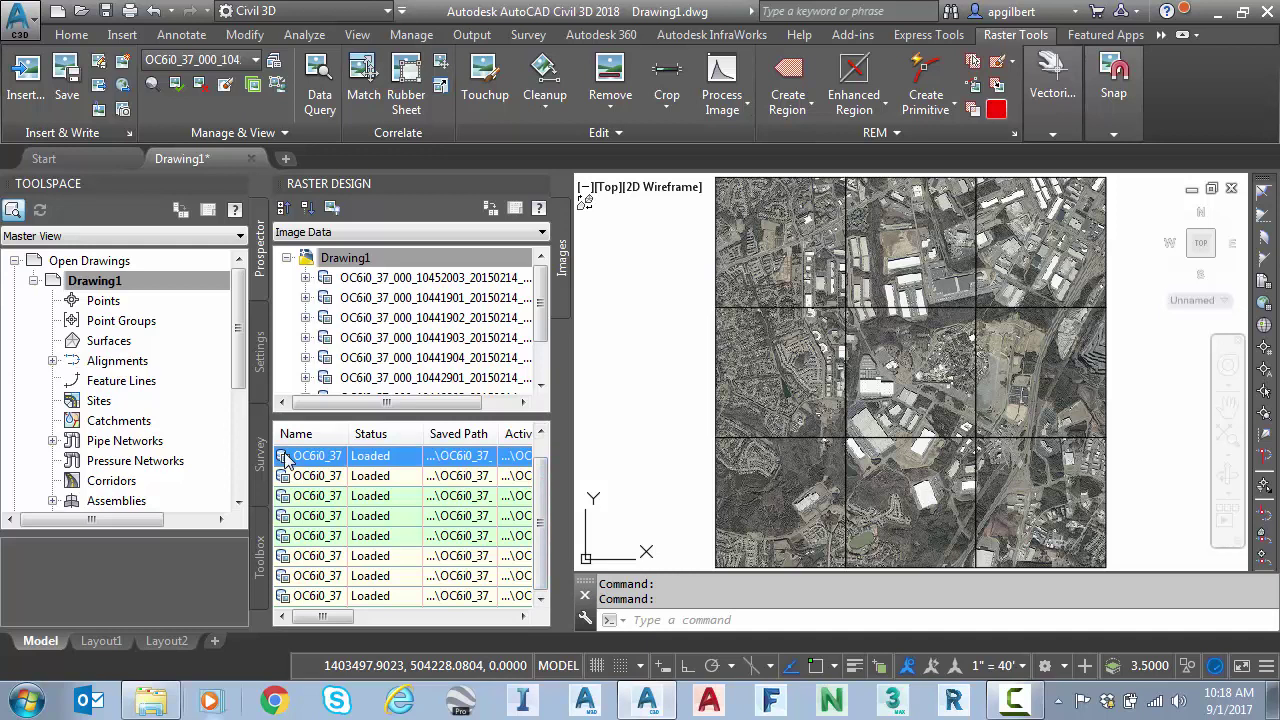
click(350, 456)
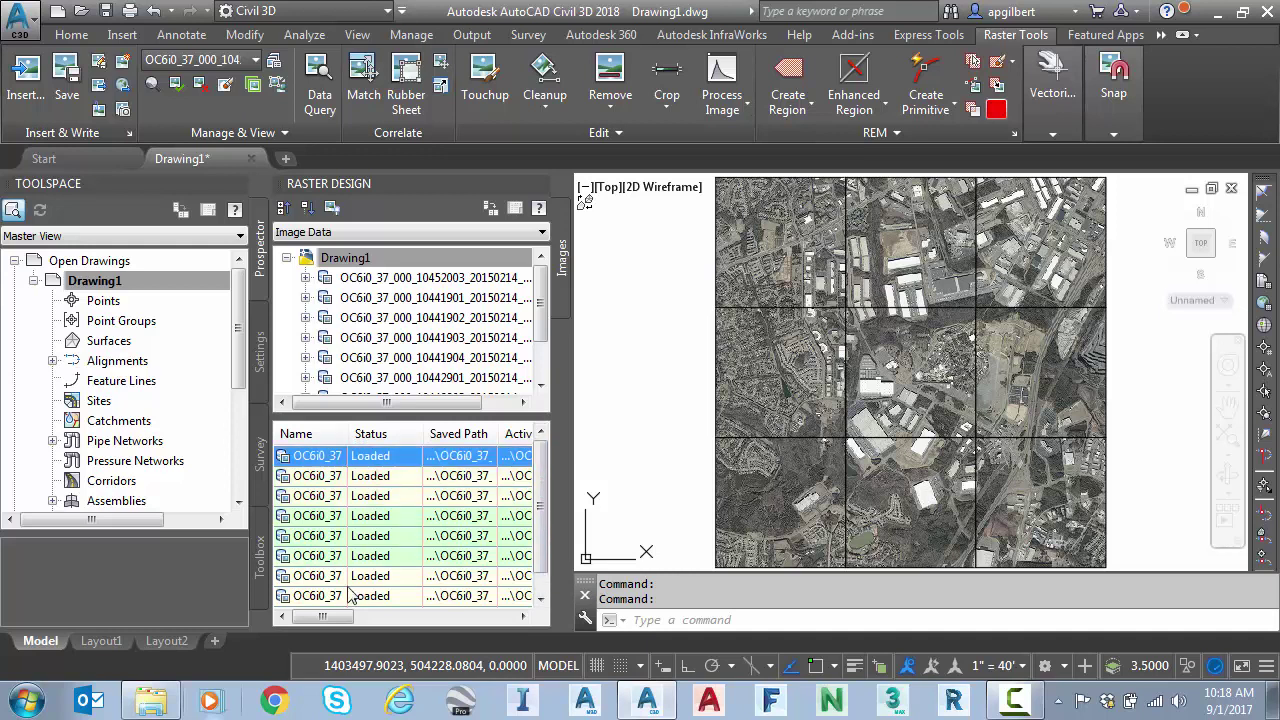
shift+click(340, 596)
right_click(357, 538)
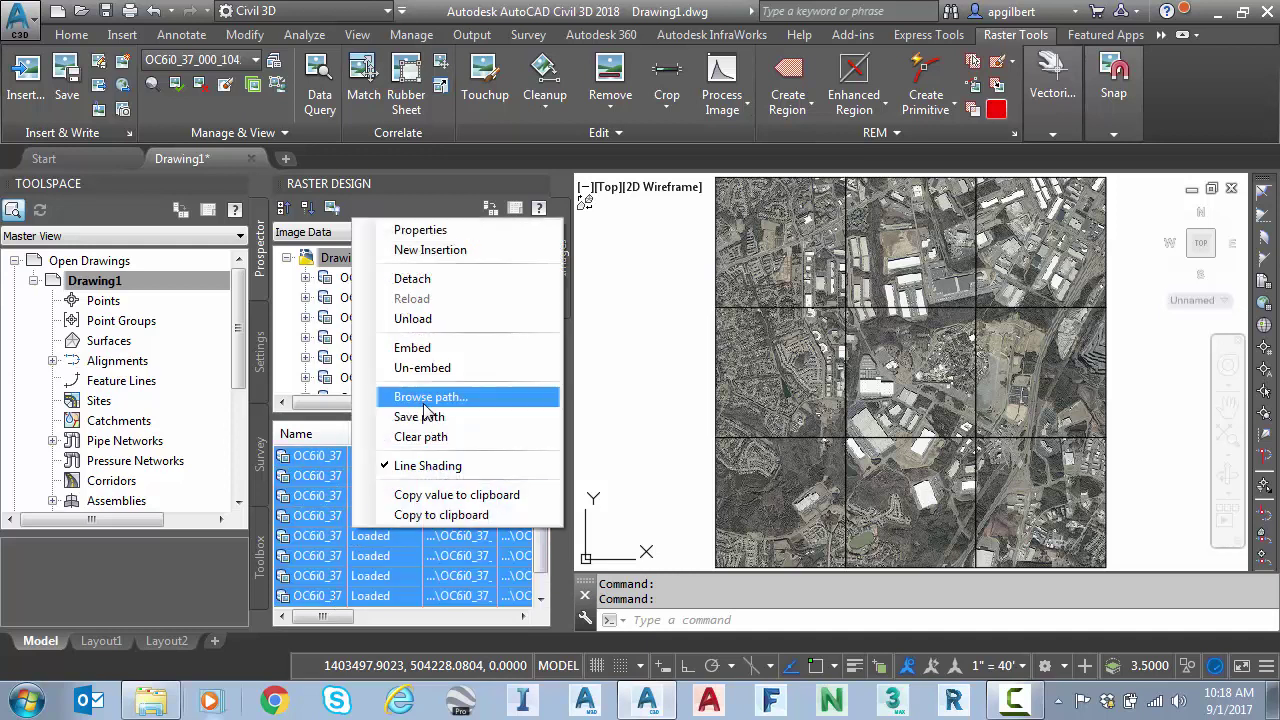
click(412, 279)
right_click(326, 457)
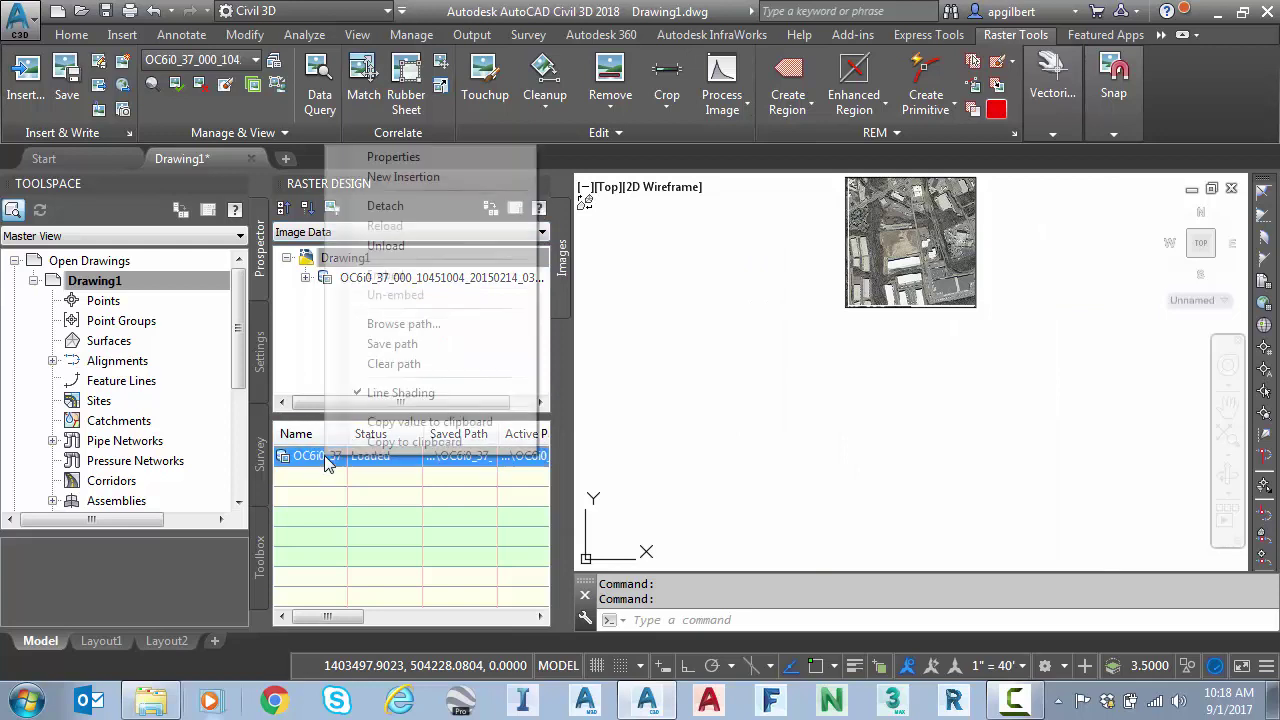
click(450, 207)
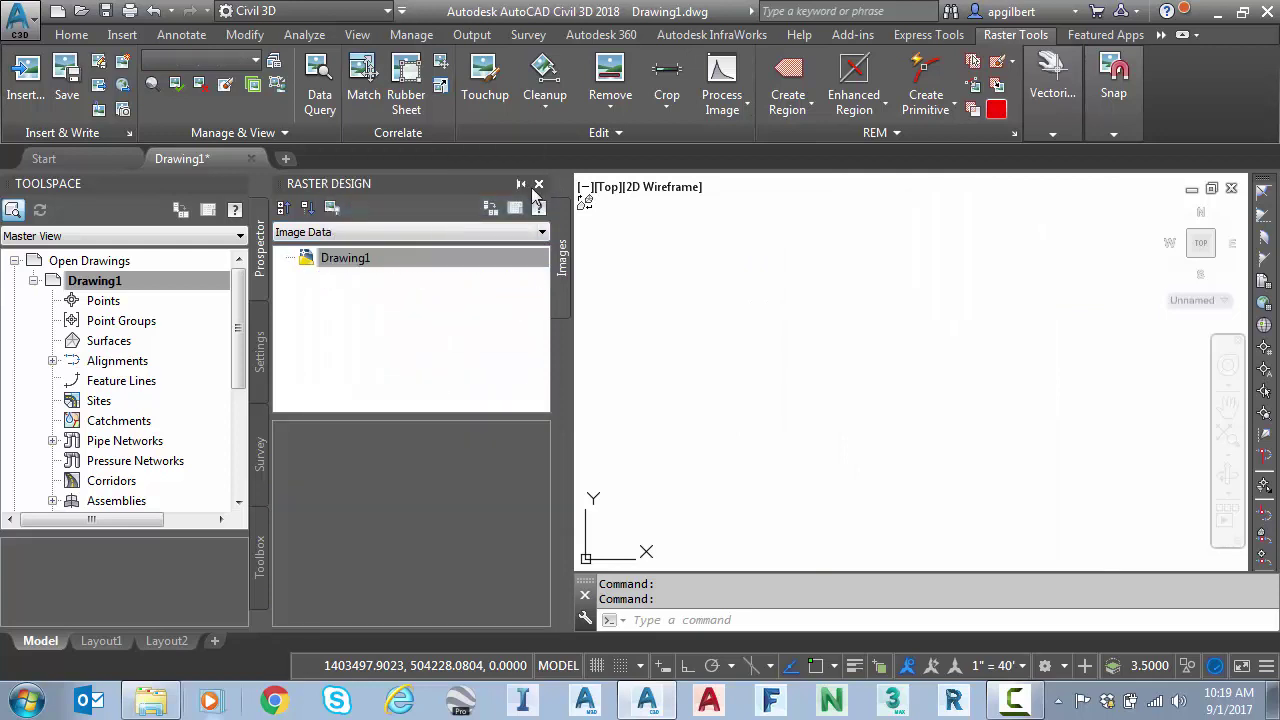
click(539, 186)
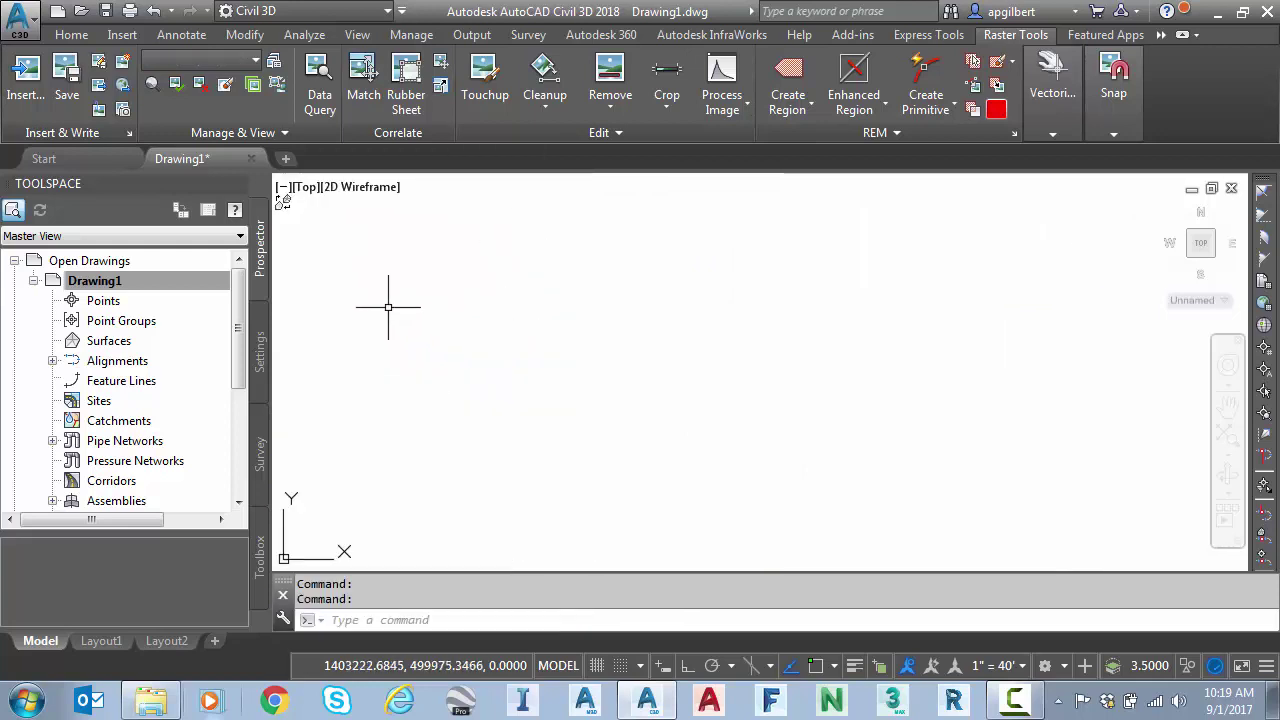
click(72, 35)
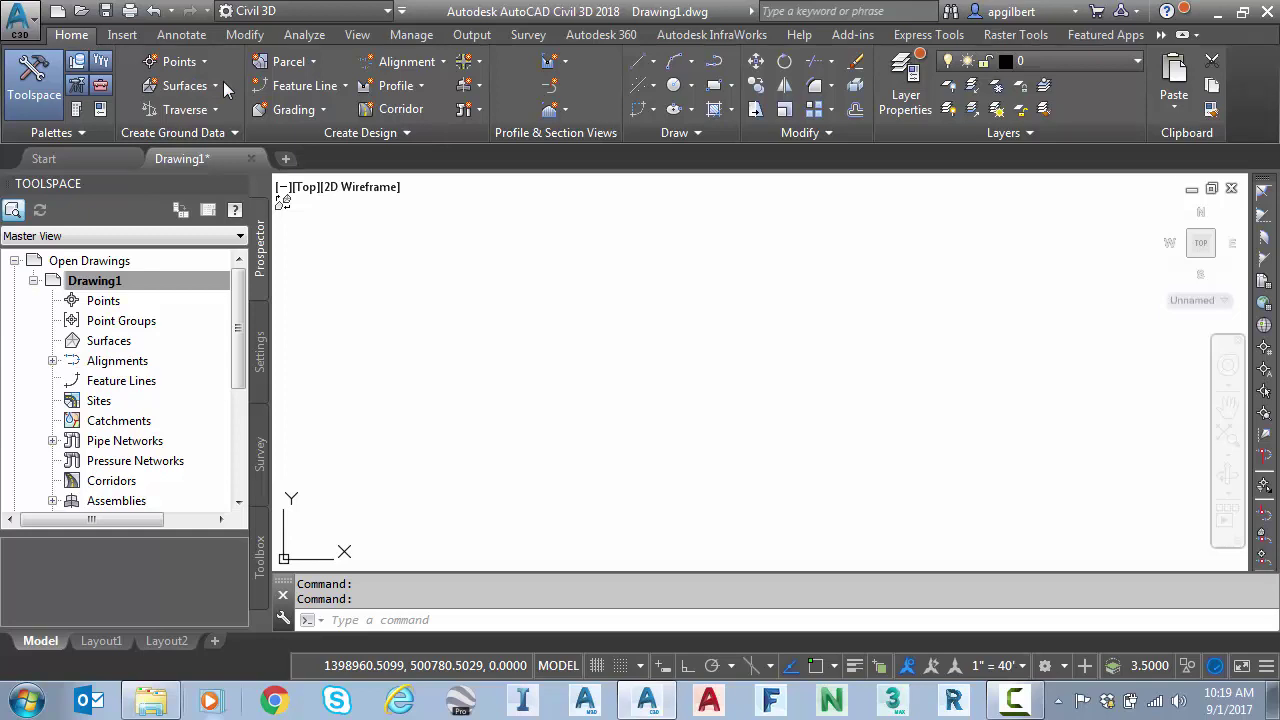
Step: Turn on the Map Task Pane and start a new Data Connect connection
click(80, 136)
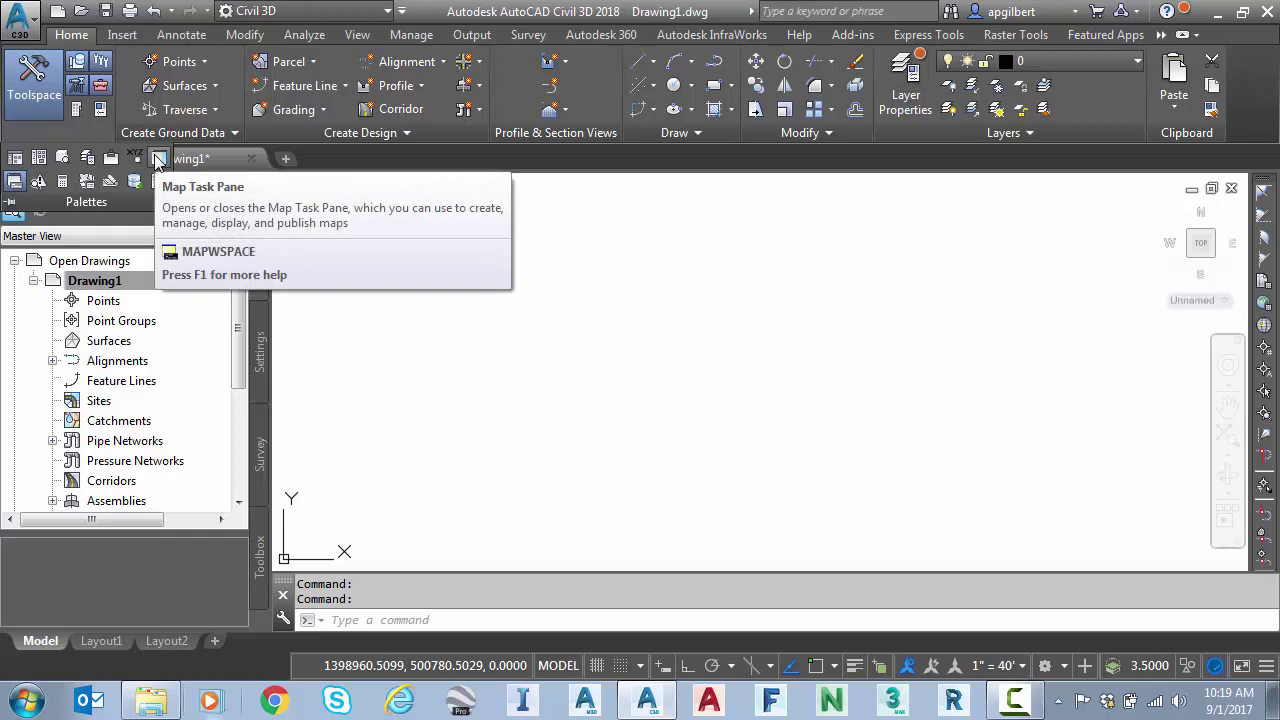
click(157, 162)
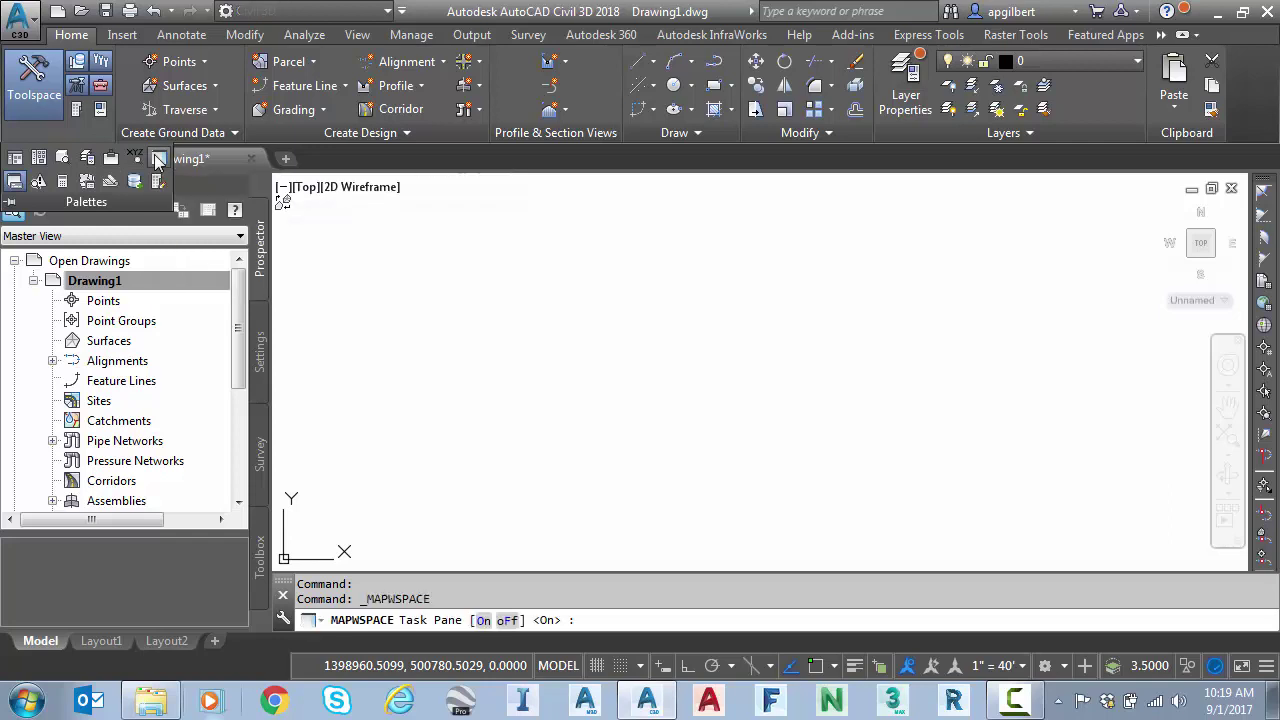
click(483, 620)
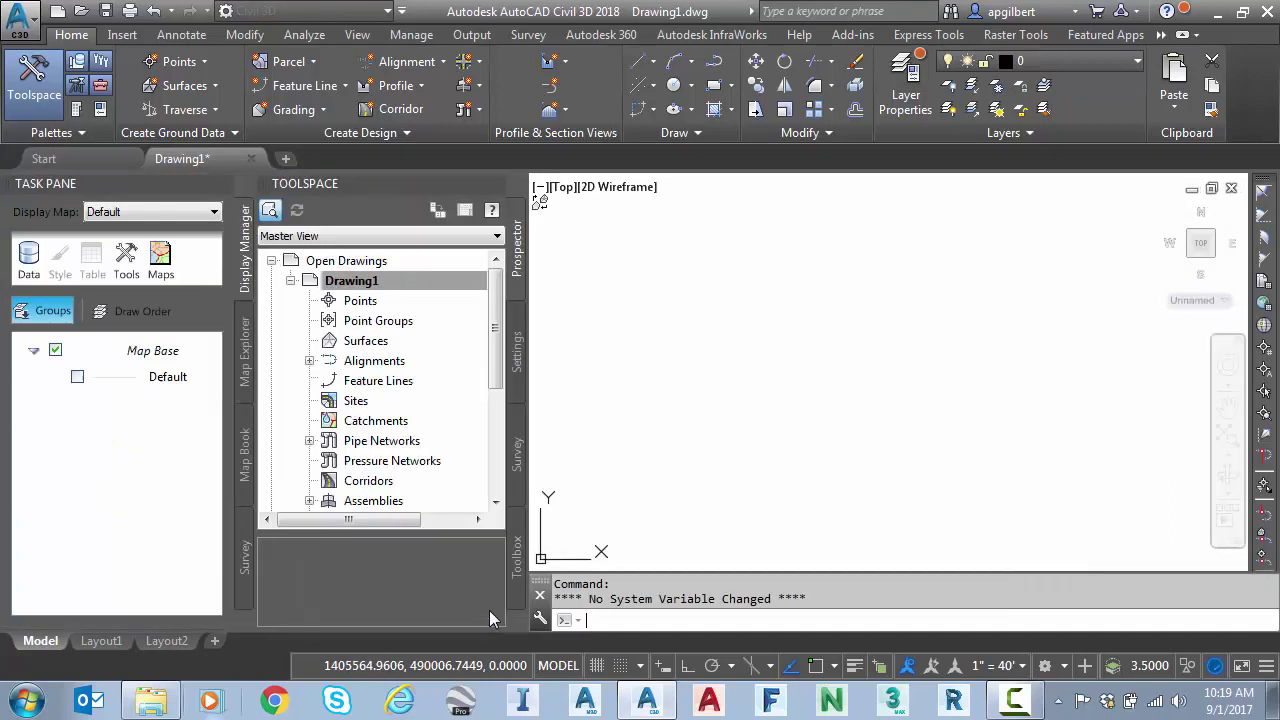
click(28, 256)
click(87, 287)
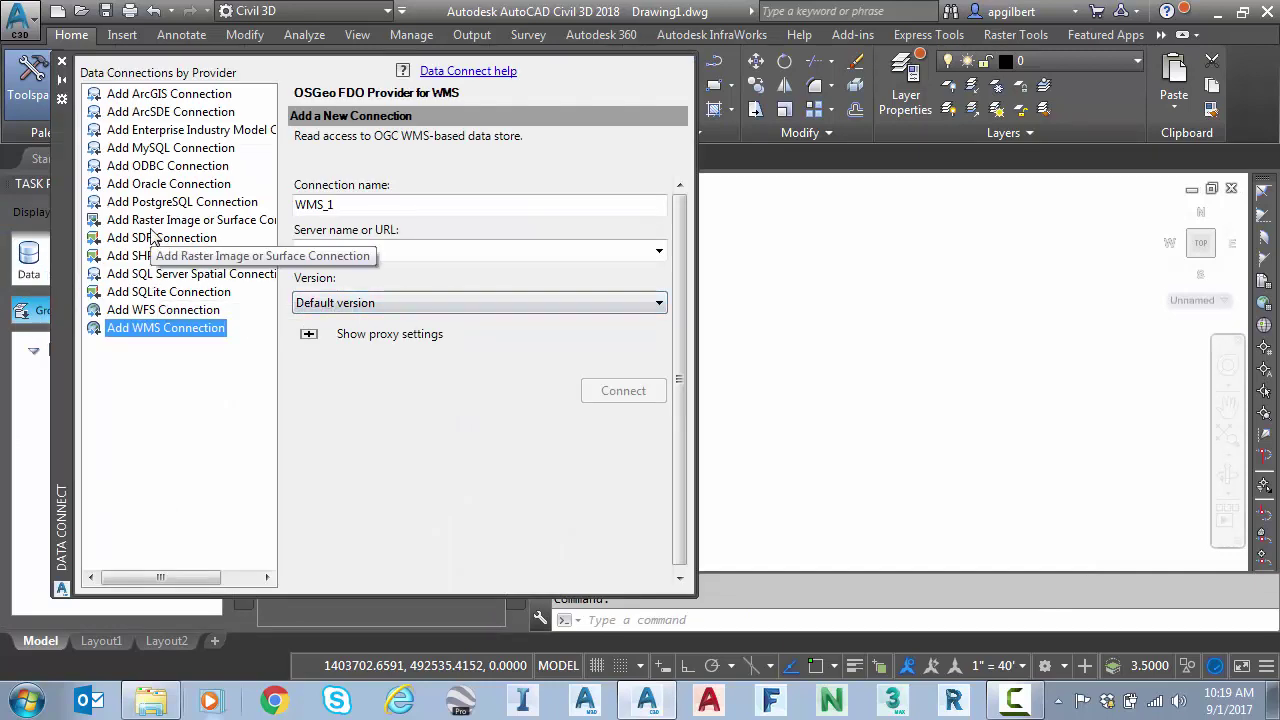
Step: Create a raster image connection to the NC folder of SID tiles
click(165, 220)
click(670, 251)
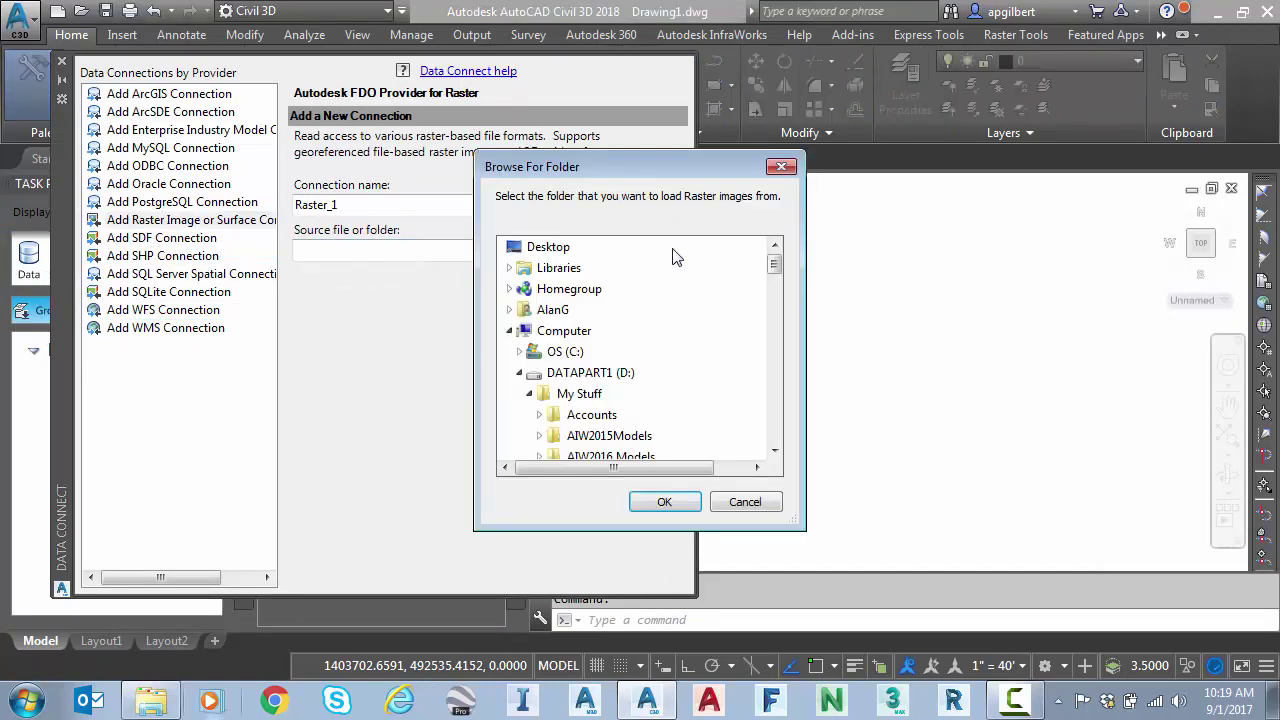
click(777, 285)
drag(777, 287, 774, 383)
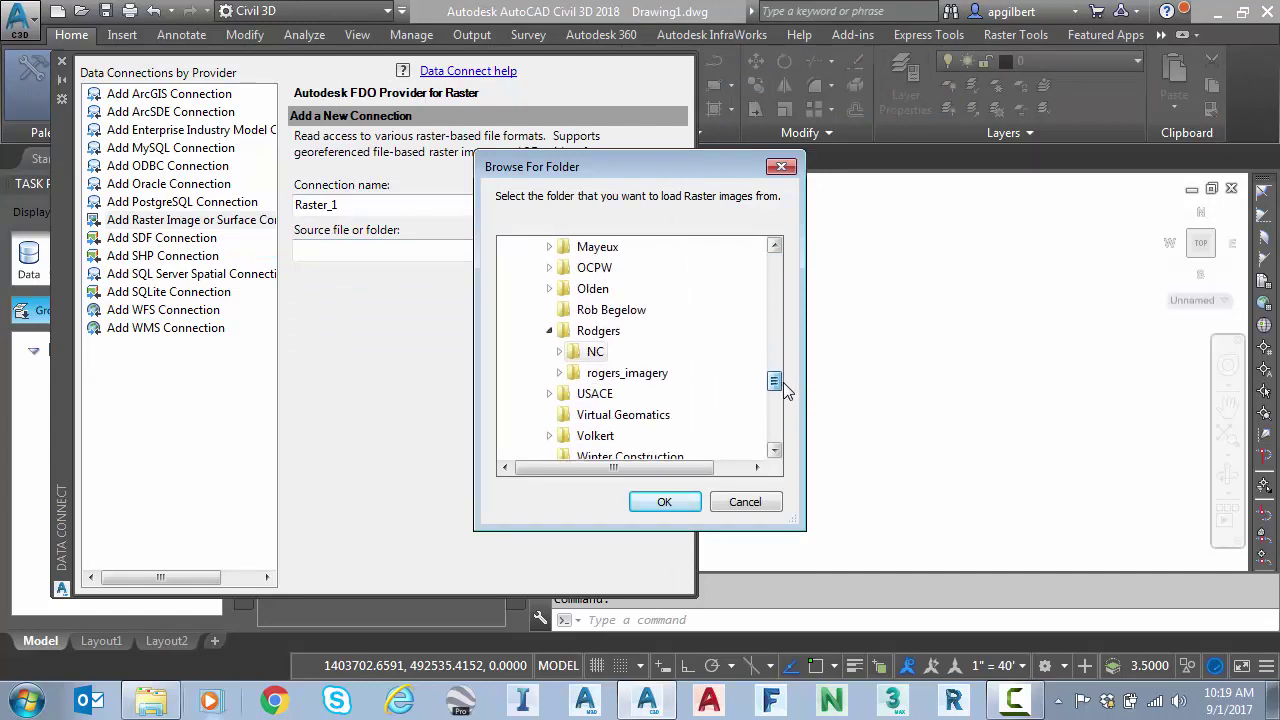
scroll(531, 391, up, 1)
click(595, 435)
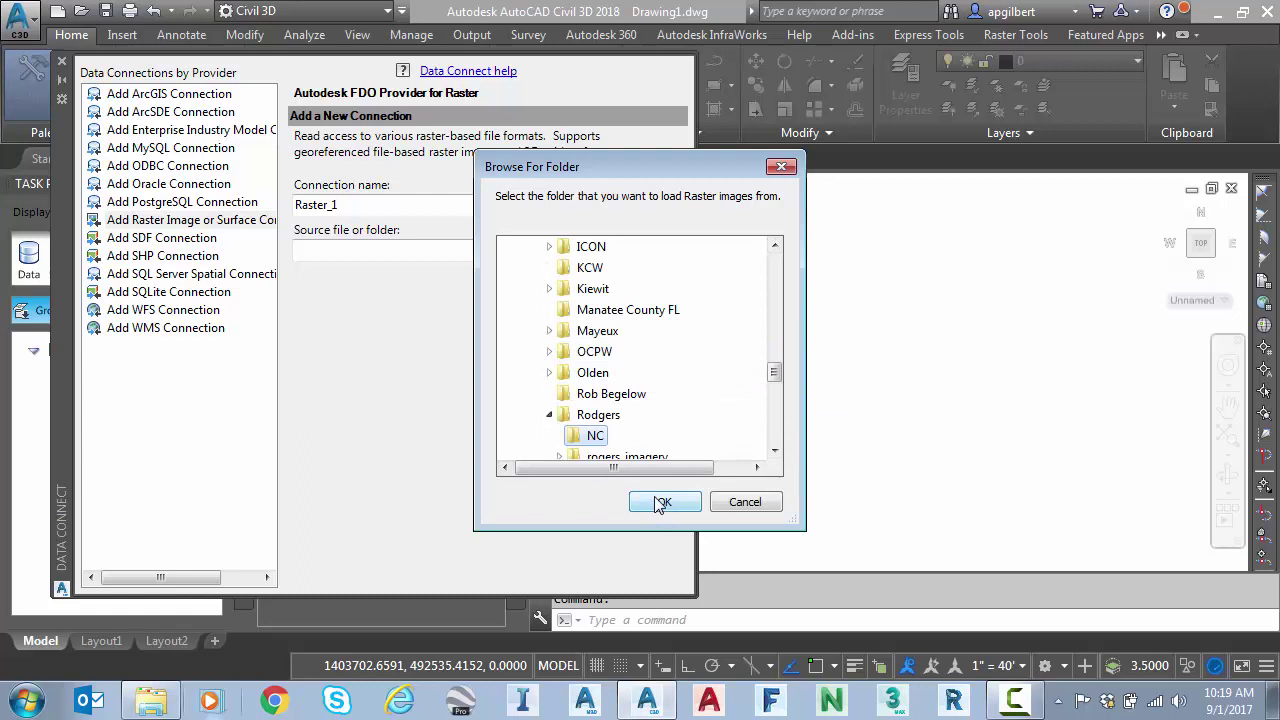
click(662, 510)
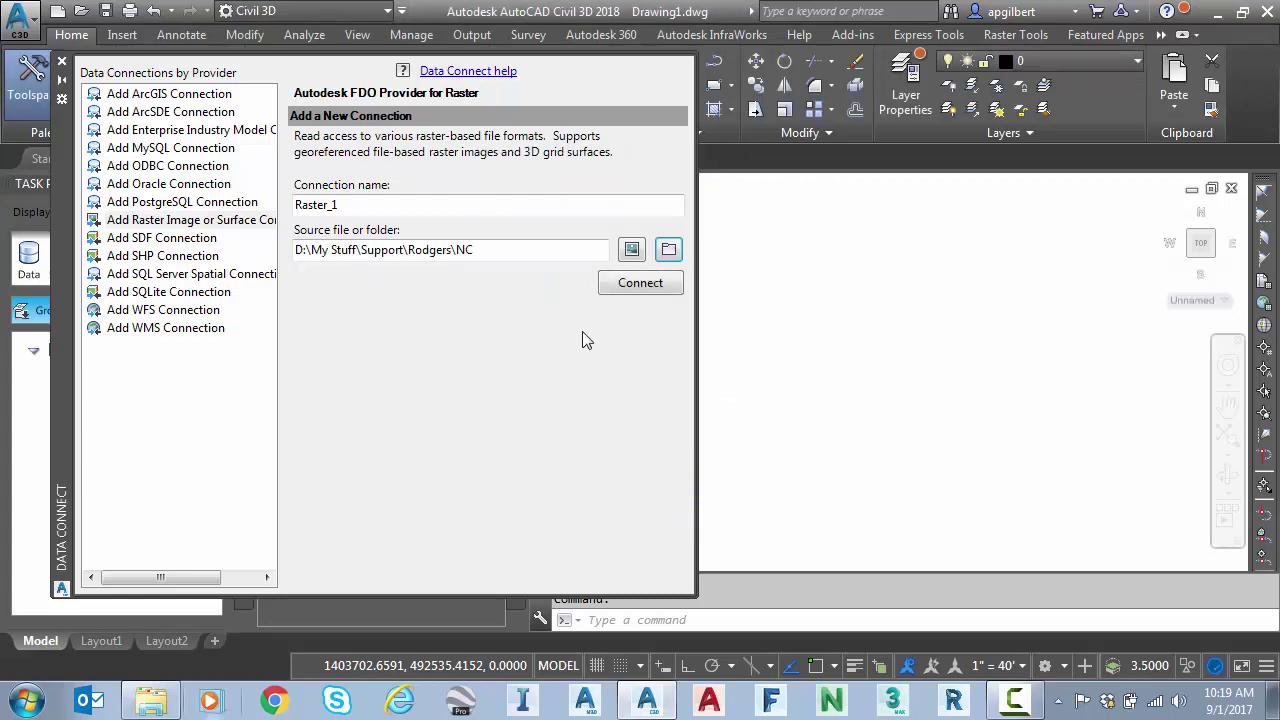
click(626, 288)
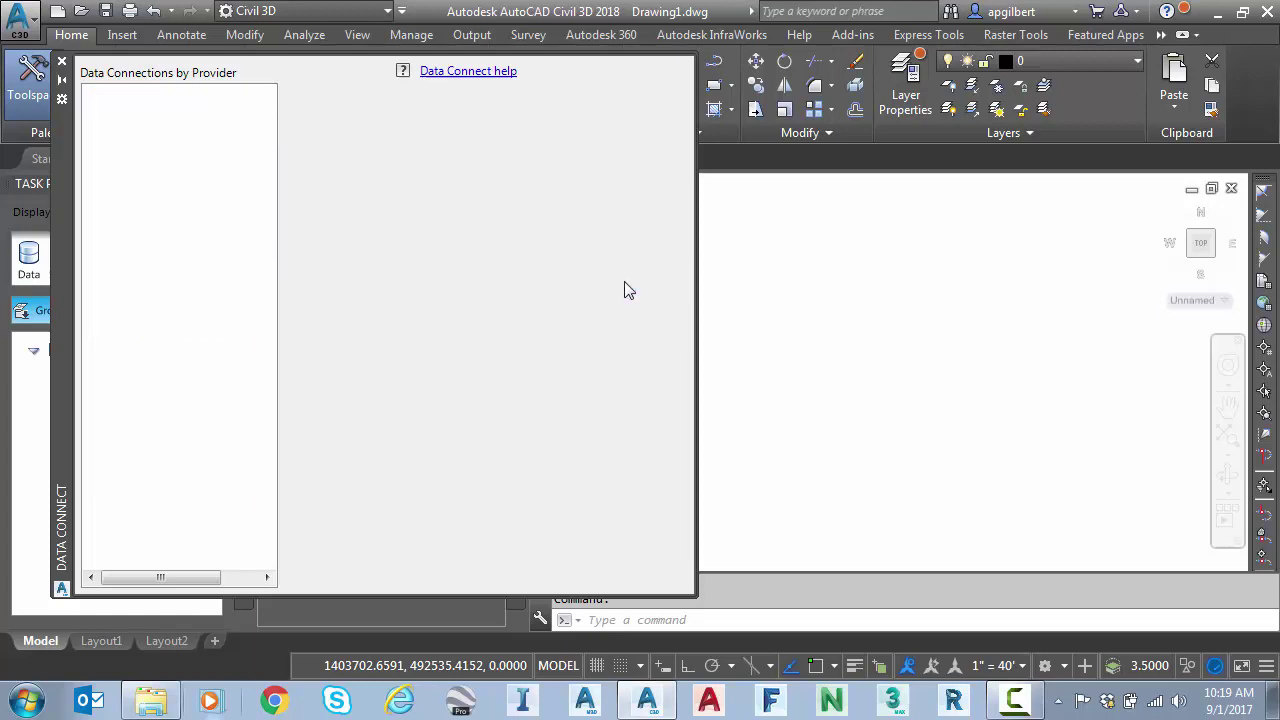
Step: Select all the SID tiles in the connection and add them to the map
click(318, 236)
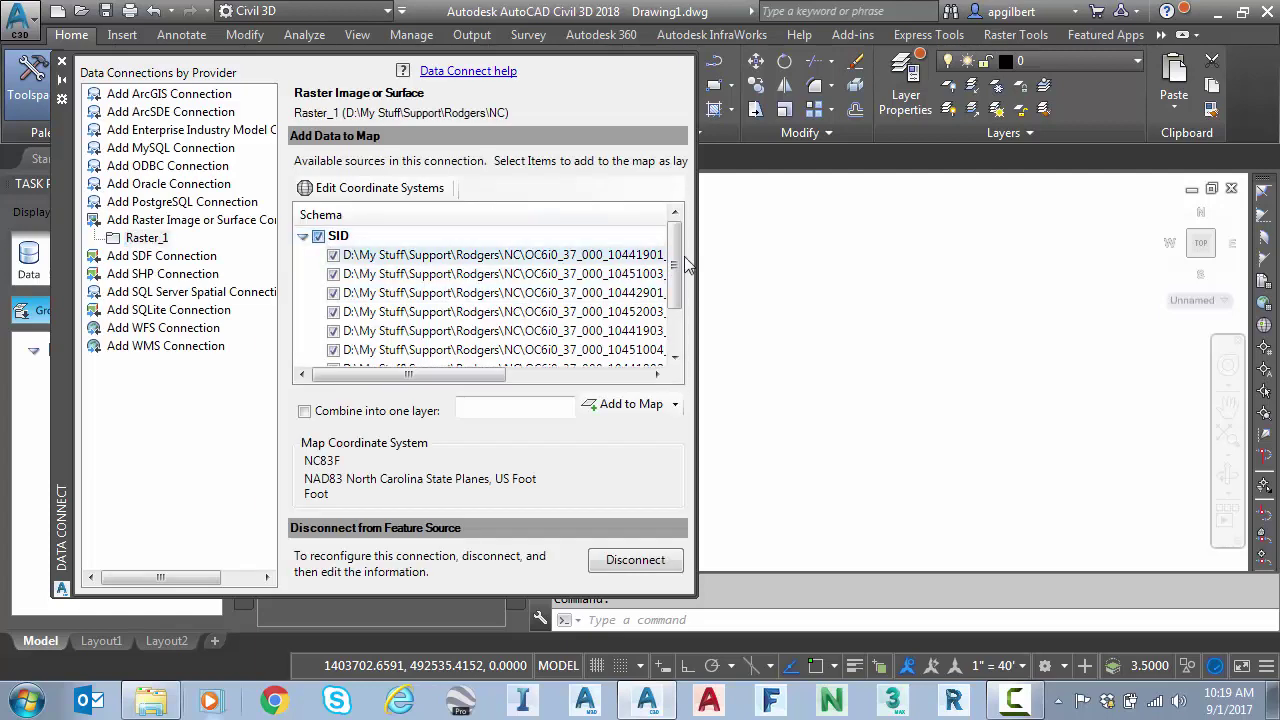
mouse_move(686, 264)
mouse_down()
mouse_move(684, 307)
mouse_move(684, 267)
mouse_up()
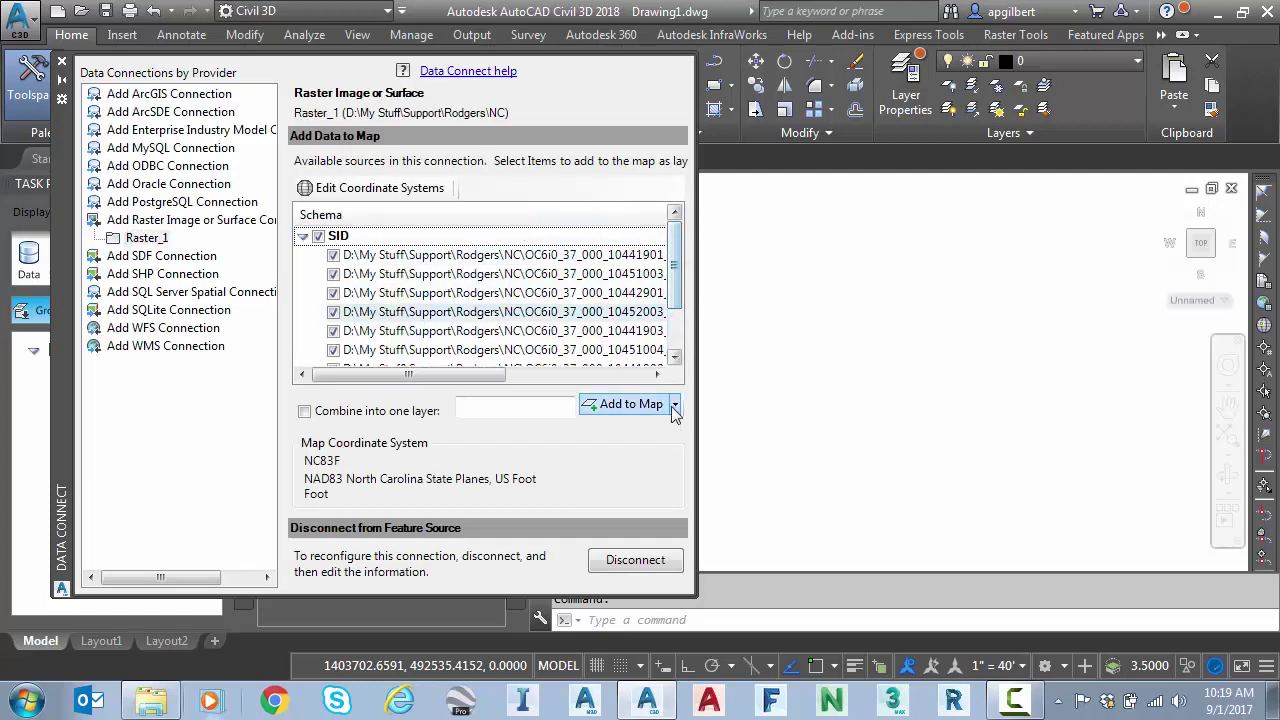
click(622, 405)
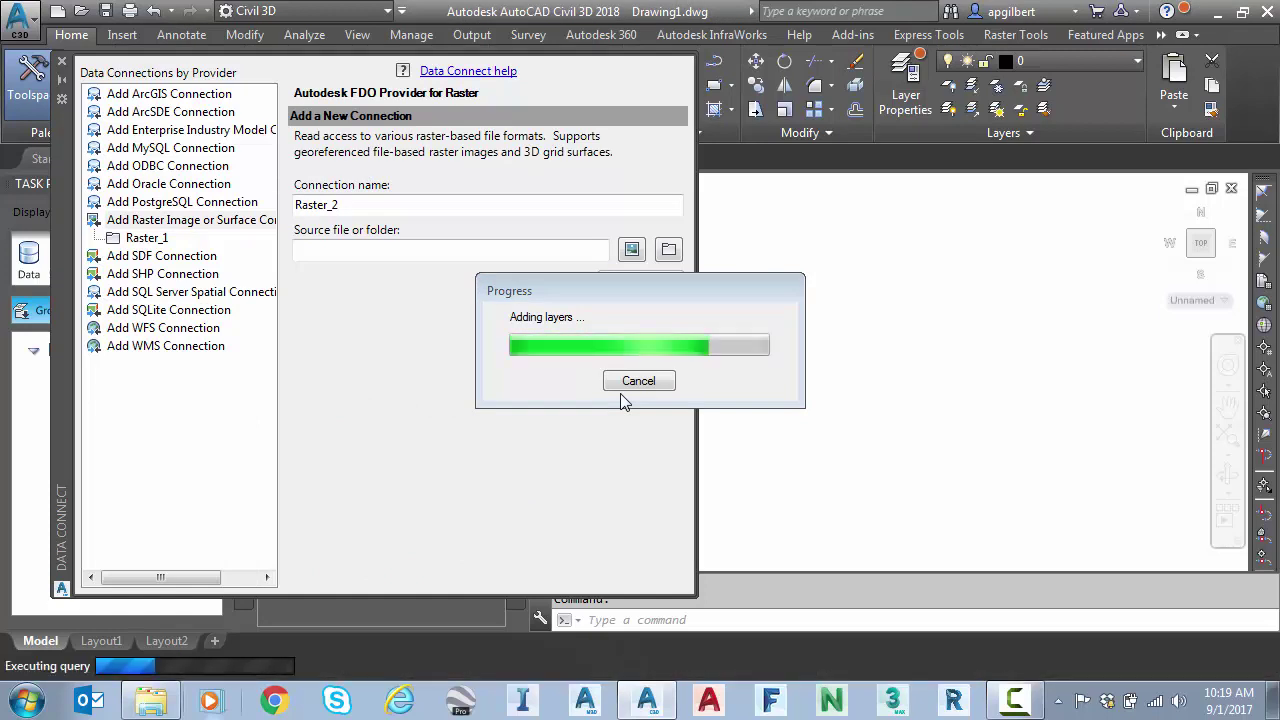
Step: Close Data Connect and zoom and pan around the Raster_1 aerial tiles
click(61, 61)
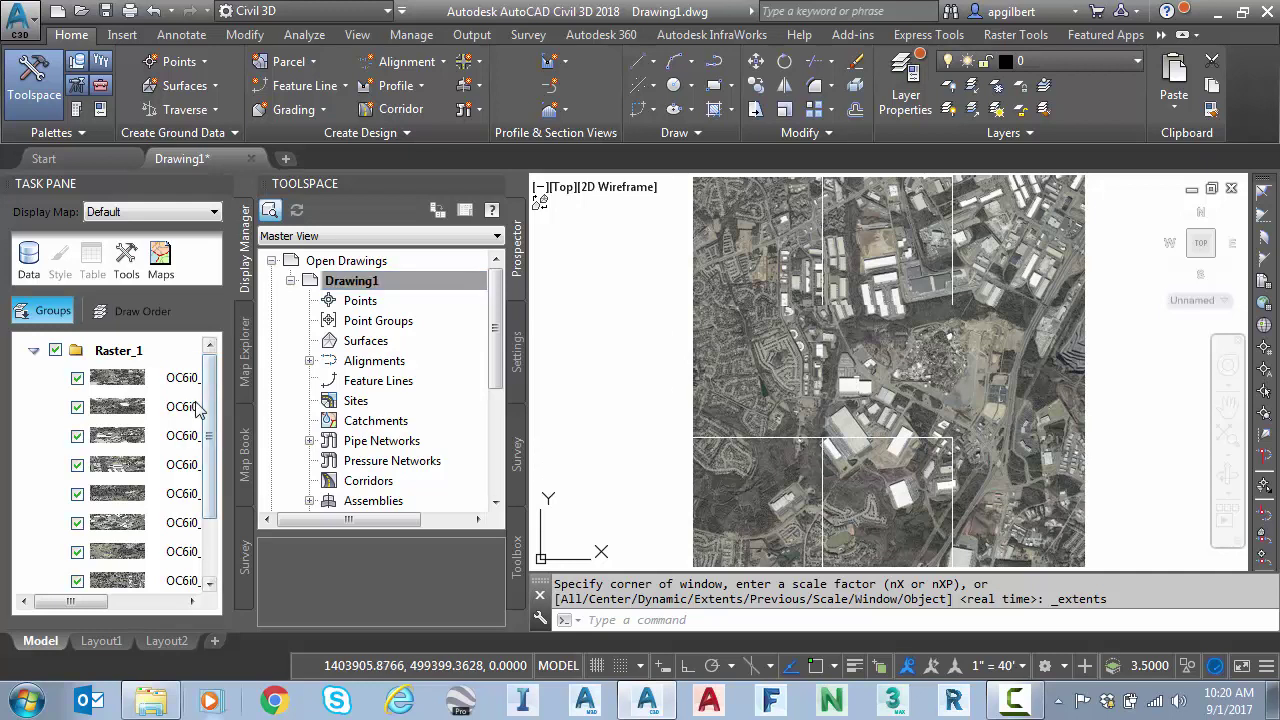
drag(215, 396, 215, 425)
scroll(215, 470, up, 3)
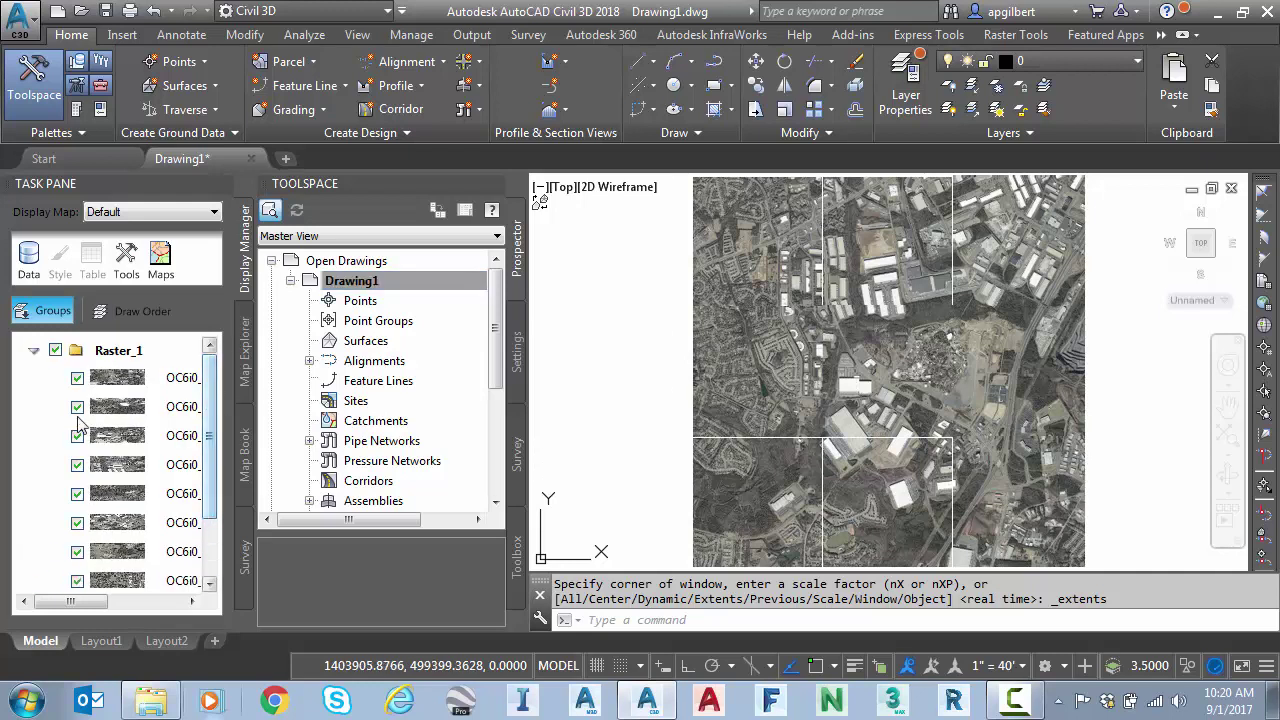
scroll(813, 399, up, 3)
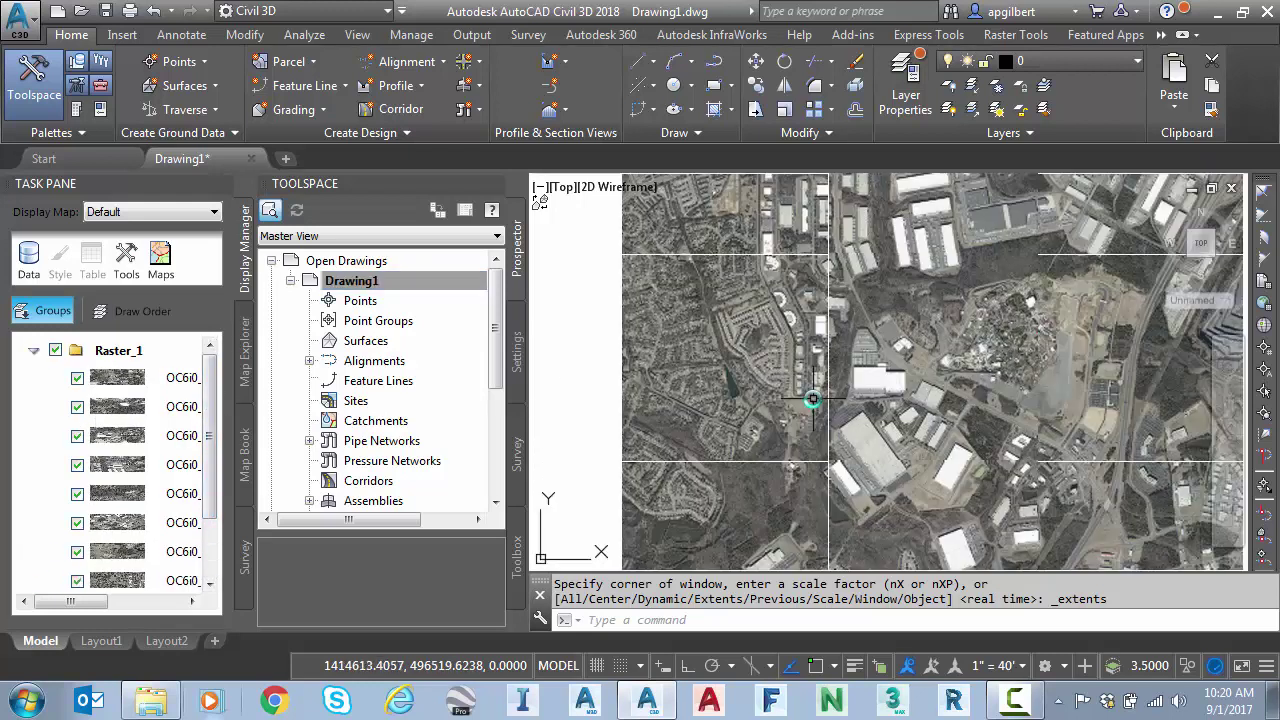
scroll(813, 399, down, 5)
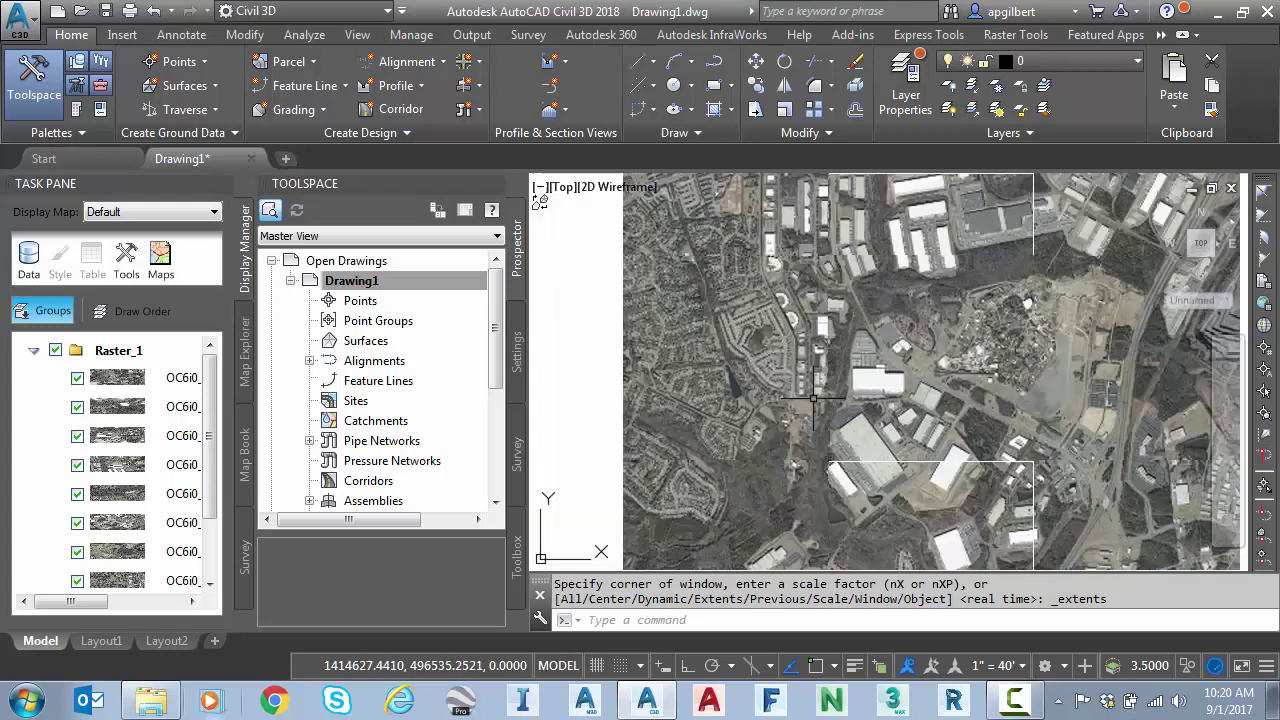
mouse_move(813, 399)
middle_down()
mouse_move(711, 409)
mouse_move(919, 393)
mouse_move(791, 405)
middle_up()
scroll(919, 393, down, 2)
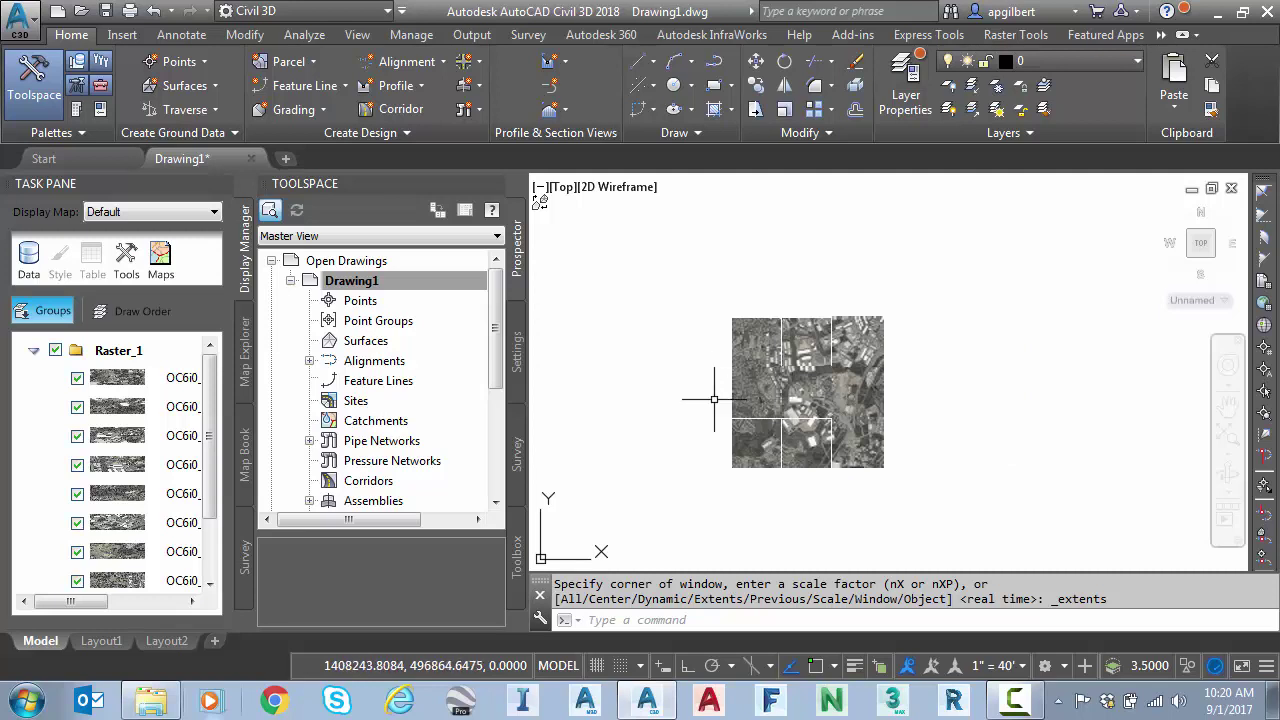
scroll(757, 432, up, 8)
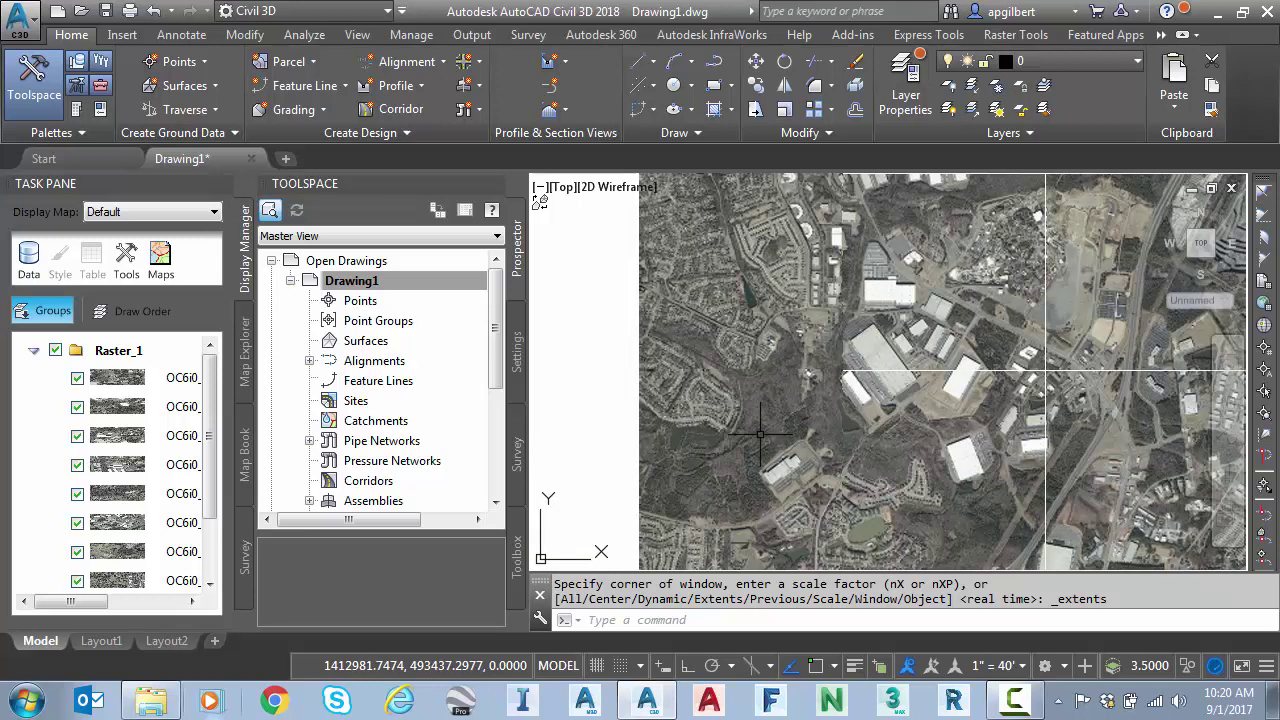